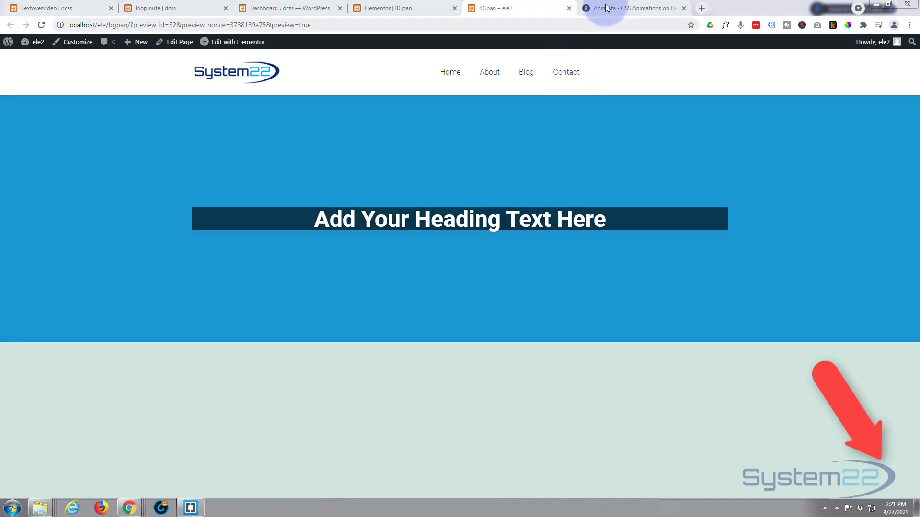
Step: Compare Animista's color-change-5x keyframes code with the cycling colour preview, then return to Elementor
{"action": "left_click", "coordinate": [630, 7]}
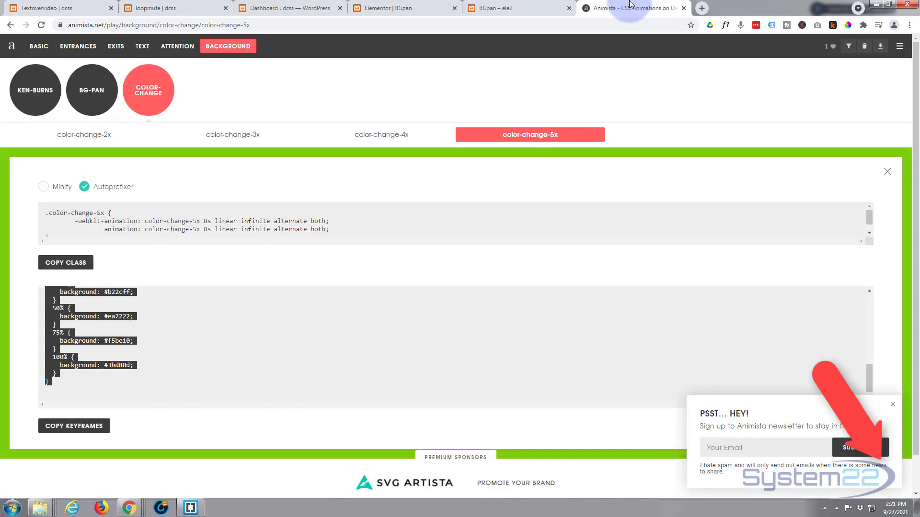
{"action": "left_click", "coordinate": [383, 304]}
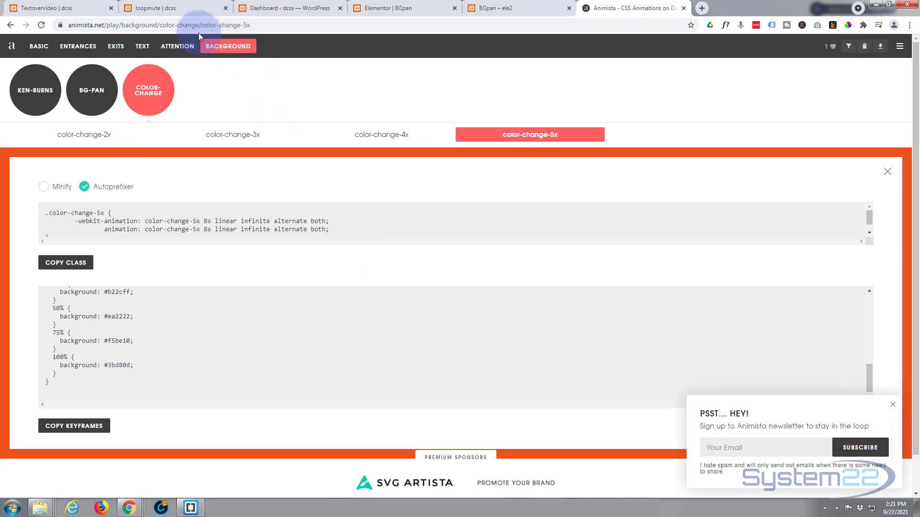
{"action": "left_click", "coordinate": [535, 9]}
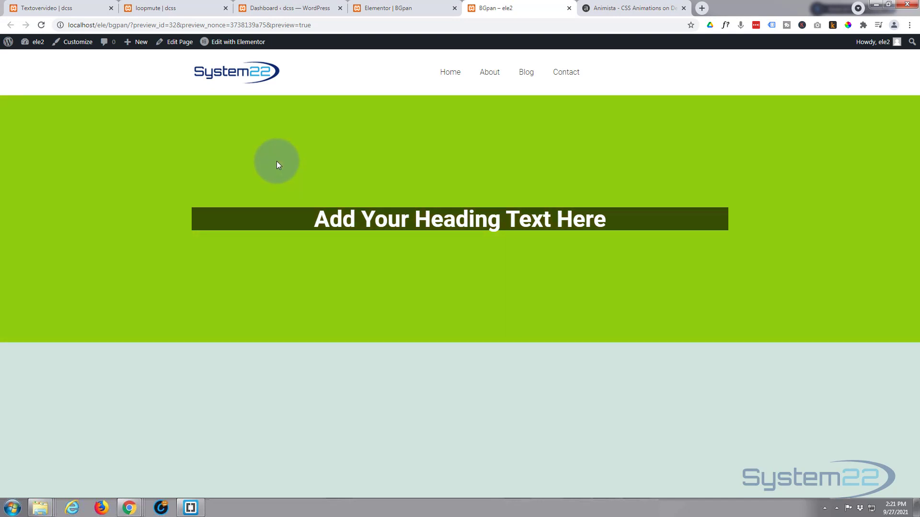
{"action": "left_click", "coordinate": [626, 7]}
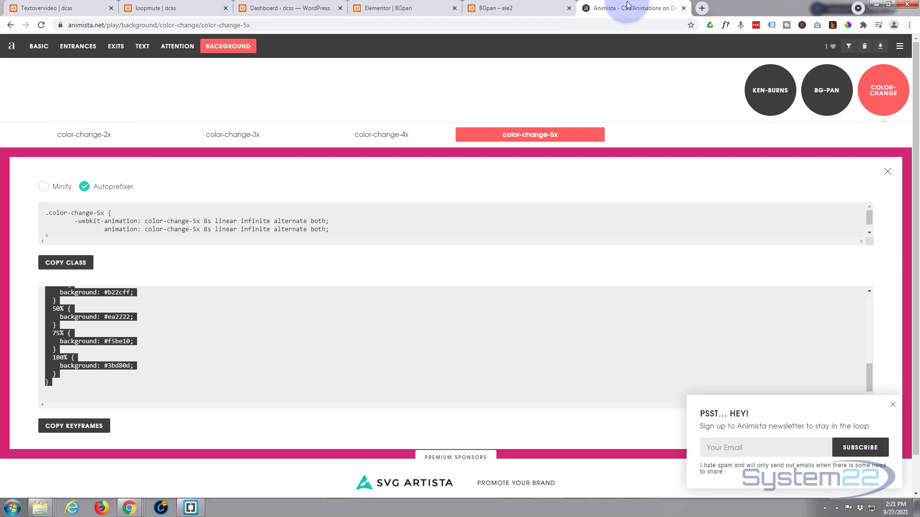
{"action": "left_click", "coordinate": [535, 8]}
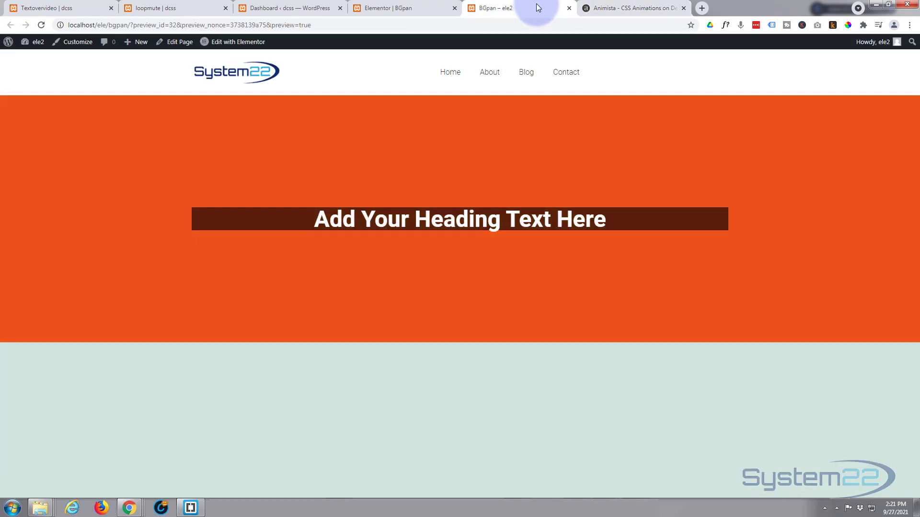
{"action": "left_click", "coordinate": [397, 6]}
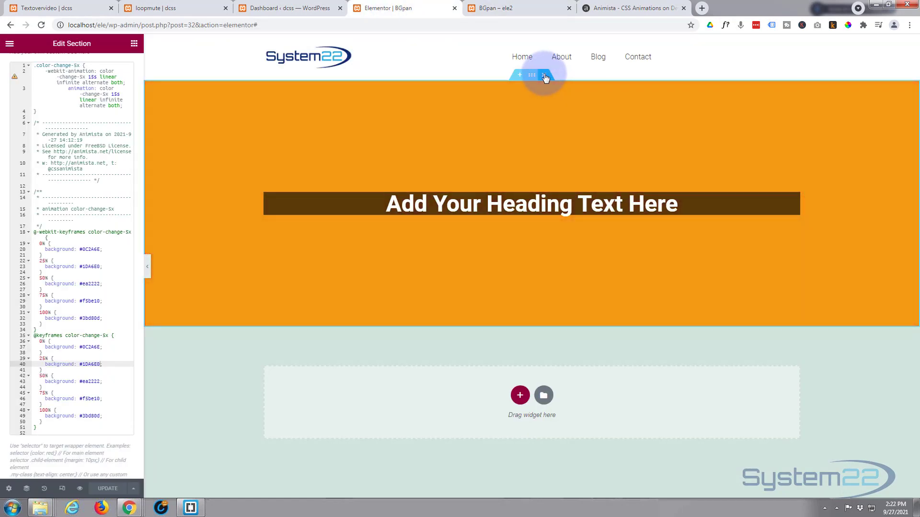
Step: Replace the old animated section with a new centre-aligned heading in white (#FFFFFF) text
{"action": "left_click", "coordinate": [543, 77]}
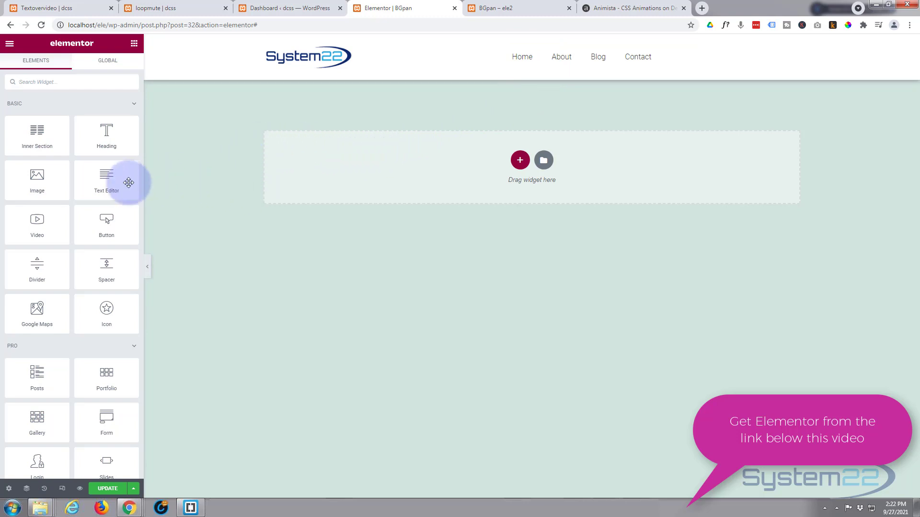
{"action": "left_click_drag", "start_coordinate": [107, 135], "coordinate": [535, 163]}
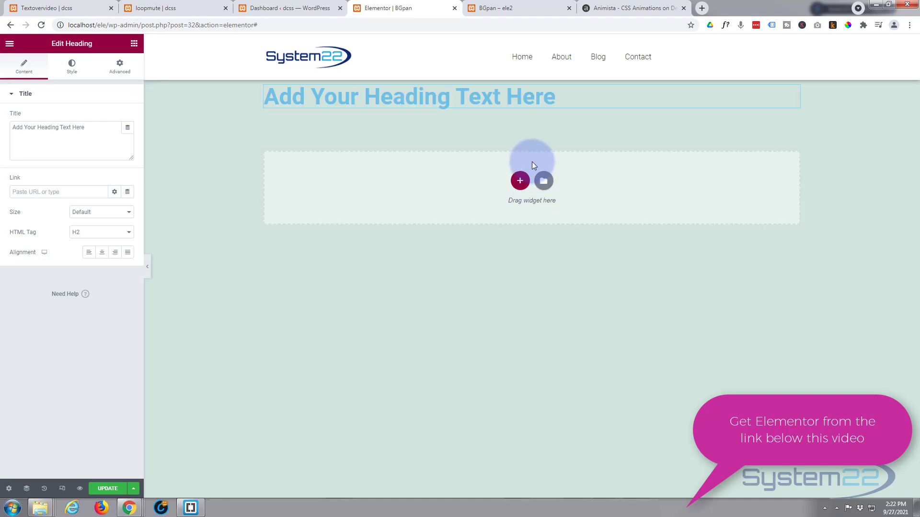
{"action": "left_click", "coordinate": [102, 252]}
{"action": "left_click", "coordinate": [71, 72]}
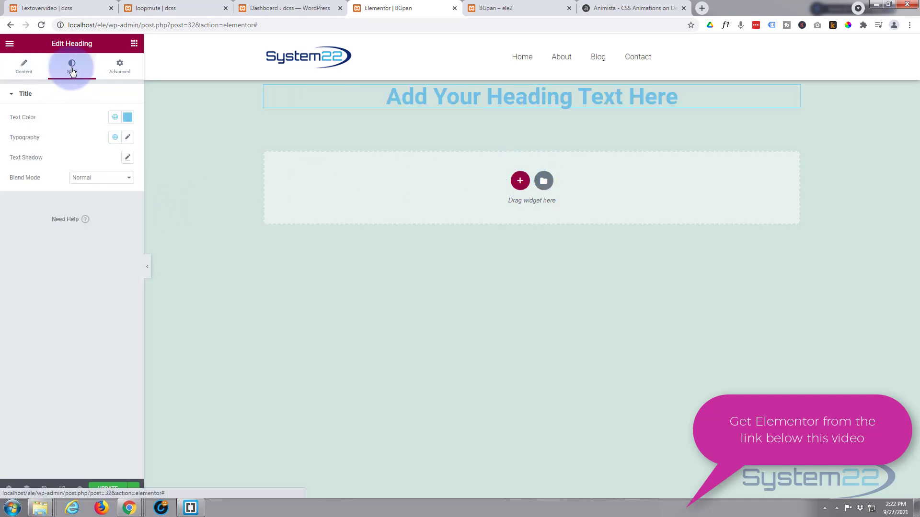
{"action": "left_click", "coordinate": [127, 117]}
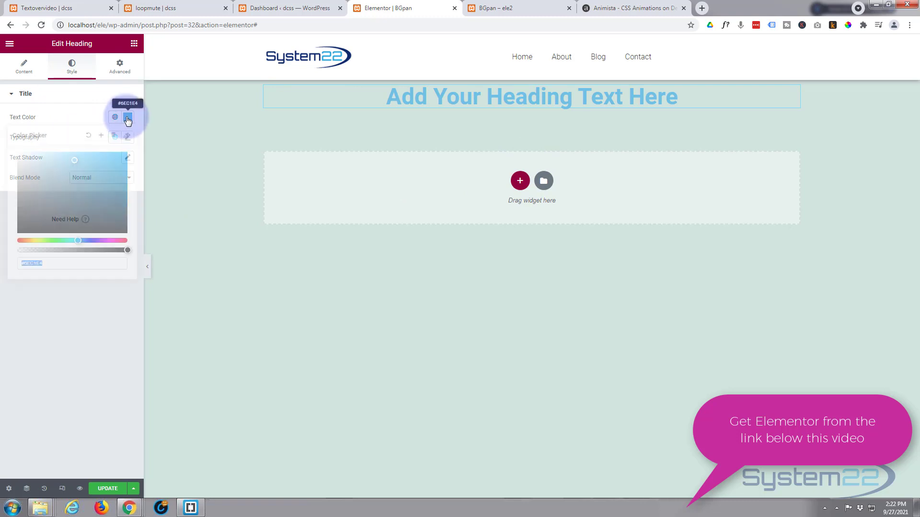
{"action": "type", "text": "#FFFFFF"}
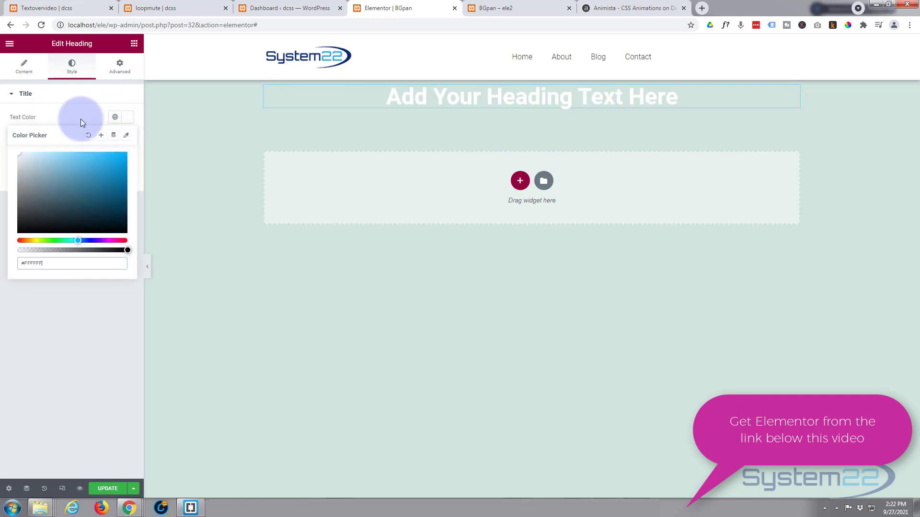
{"action": "left_click", "coordinate": [82, 117]}
Step: Give the heading a classic background colour of translucent near-black, #0000009C
{"action": "left_click", "coordinate": [118, 72]}
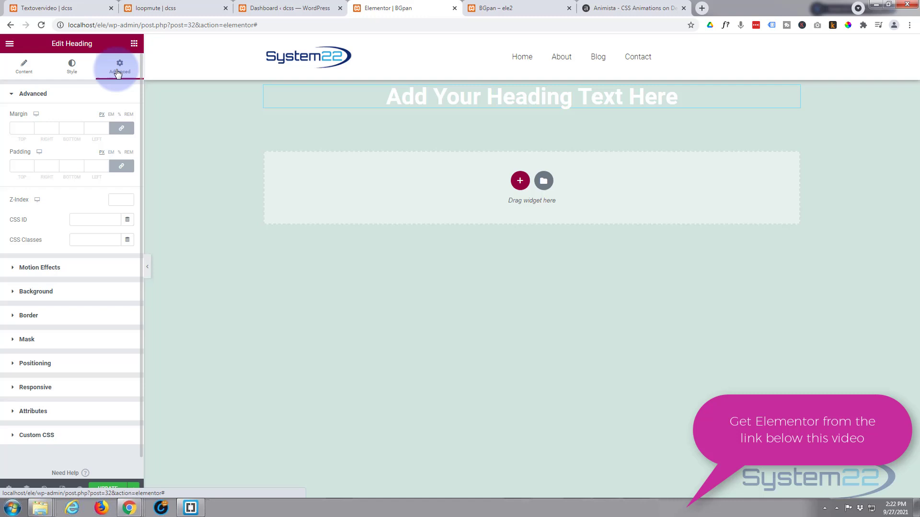
{"action": "left_click", "coordinate": [78, 292]}
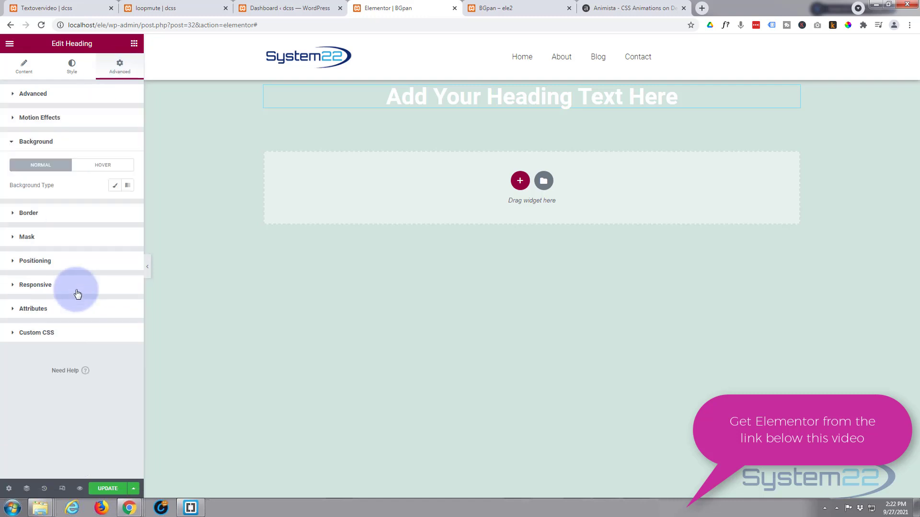
{"action": "left_click", "coordinate": [114, 187]}
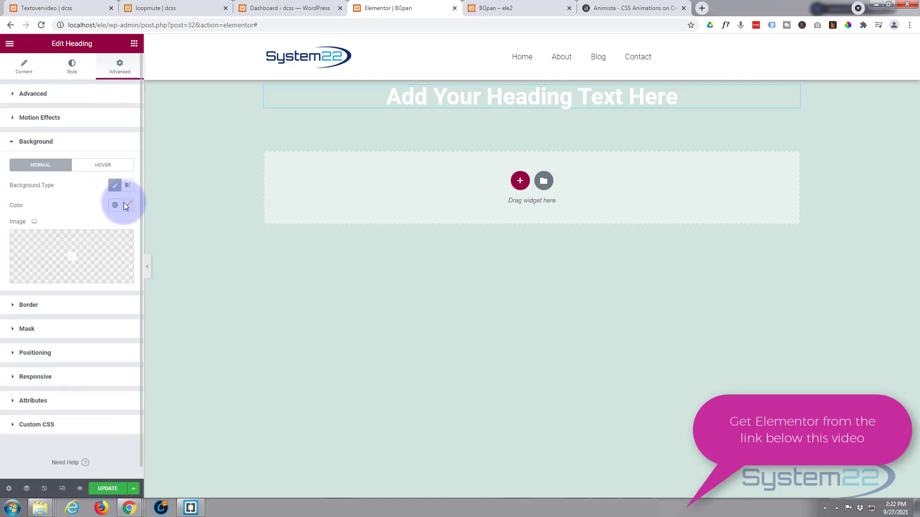
{"action": "left_click", "coordinate": [128, 206]}
{"action": "left_click_drag", "start_coordinate": [16, 266], "coordinate": [10, 329]}
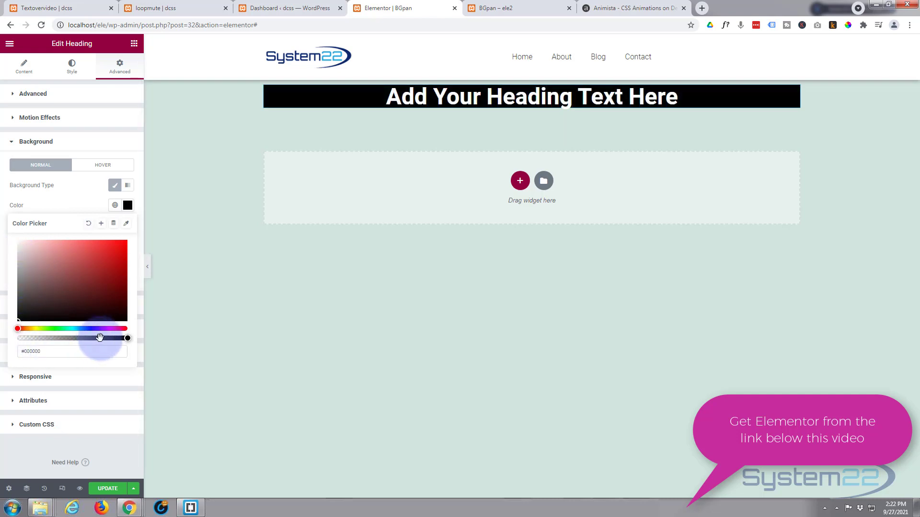
{"action": "left_click", "coordinate": [84, 339]}
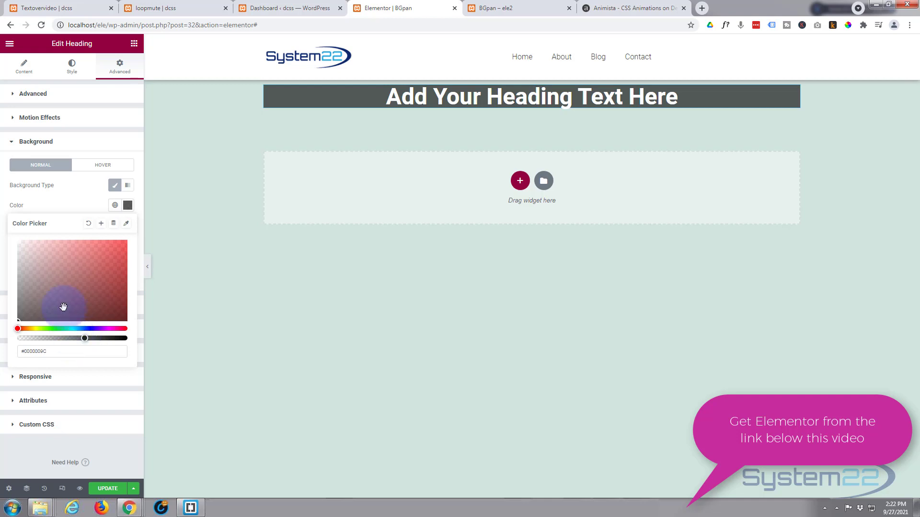
{"action": "left_click", "coordinate": [126, 70]}
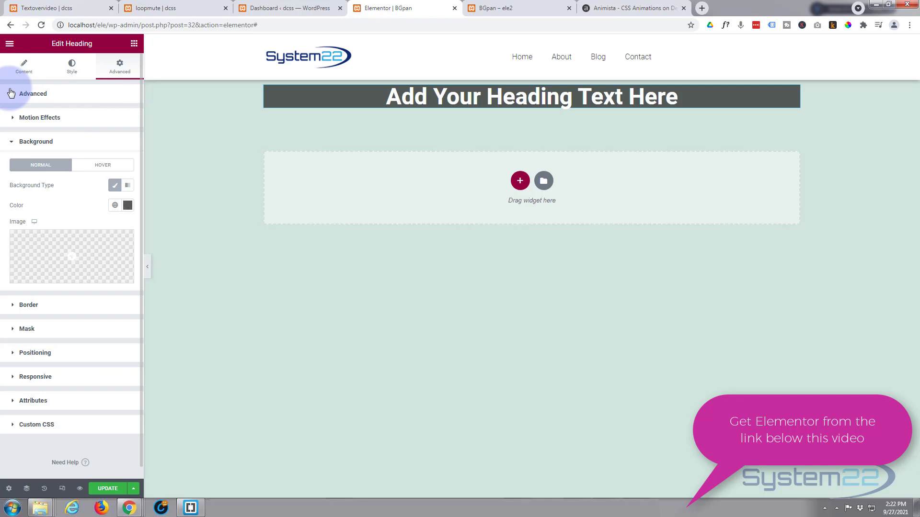
Step: Unlink the heading's margins, switch them to %, and enter 25 top and 25 bottom
{"action": "left_click", "coordinate": [13, 95]}
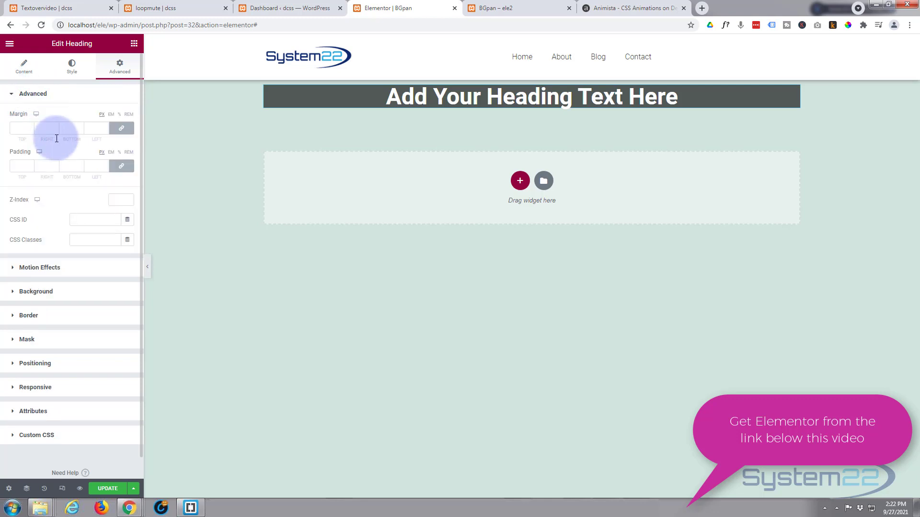
{"action": "left_click", "coordinate": [121, 128]}
{"action": "left_click", "coordinate": [119, 114]}
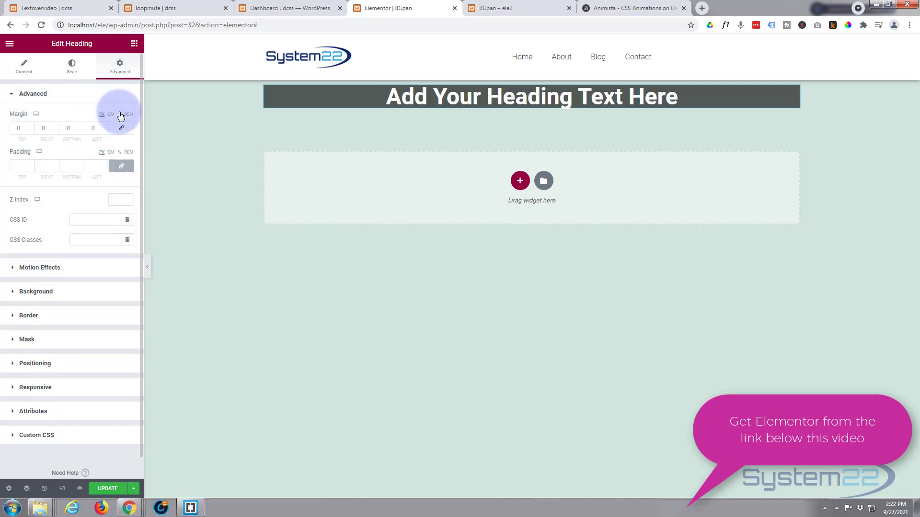
{"action": "left_click", "coordinate": [19, 127]}
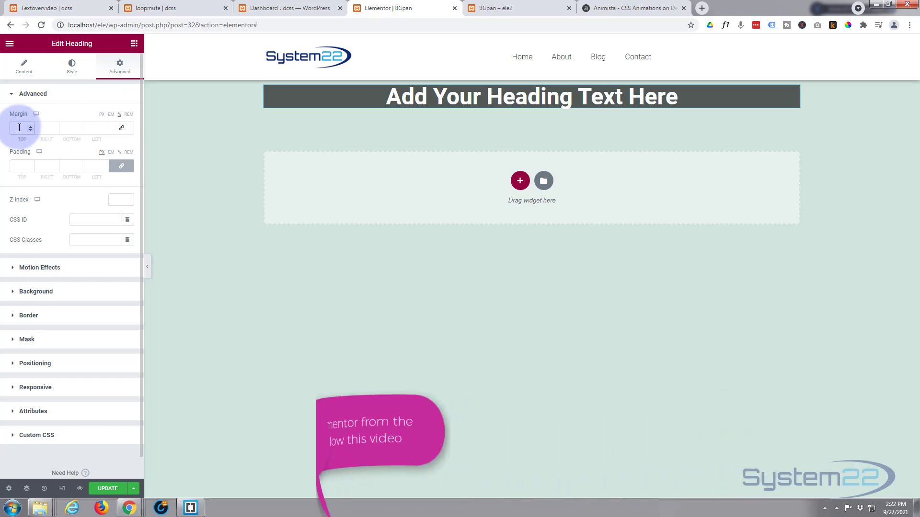
{"action": "type", "text": "25"}
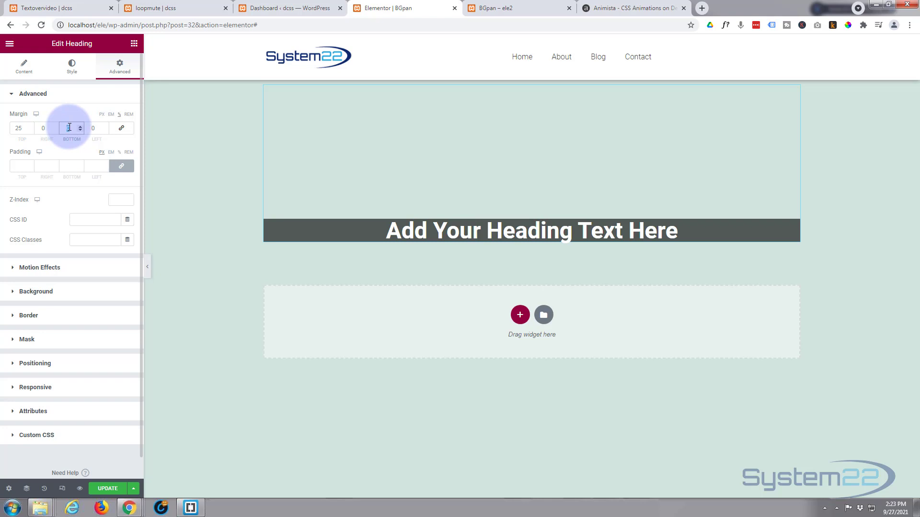
{"action": "type", "text": "25"}
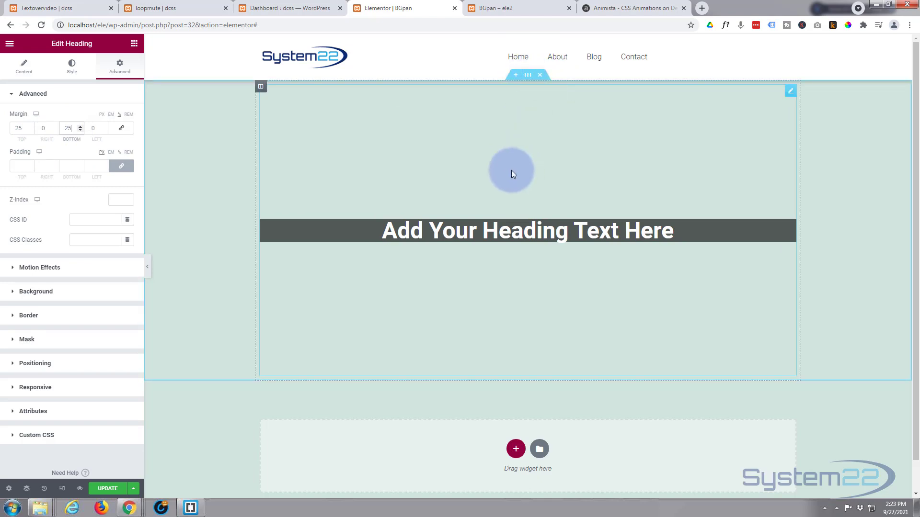
Step: Generate and copy Animista's color-change-5x class code (8 s, linear, infinite, alternate)
{"action": "left_click", "coordinate": [648, 7]}
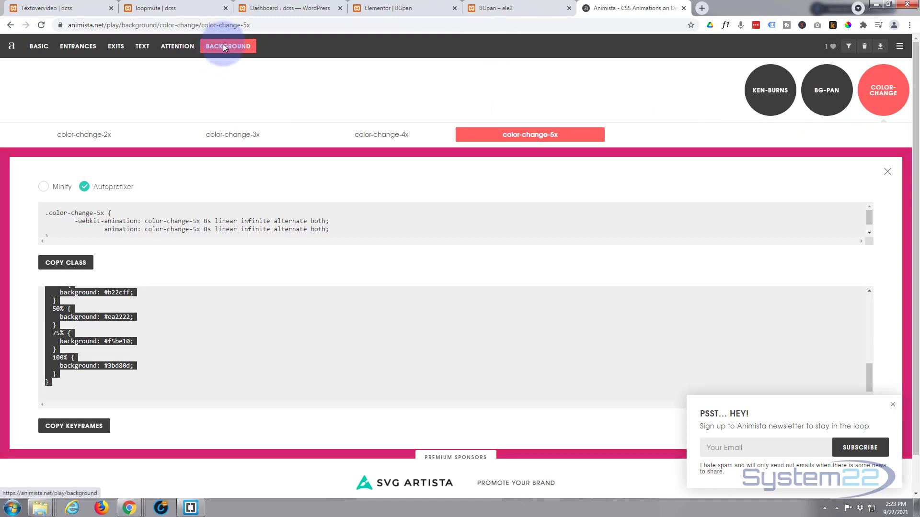
{"action": "left_click", "coordinate": [890, 94]}
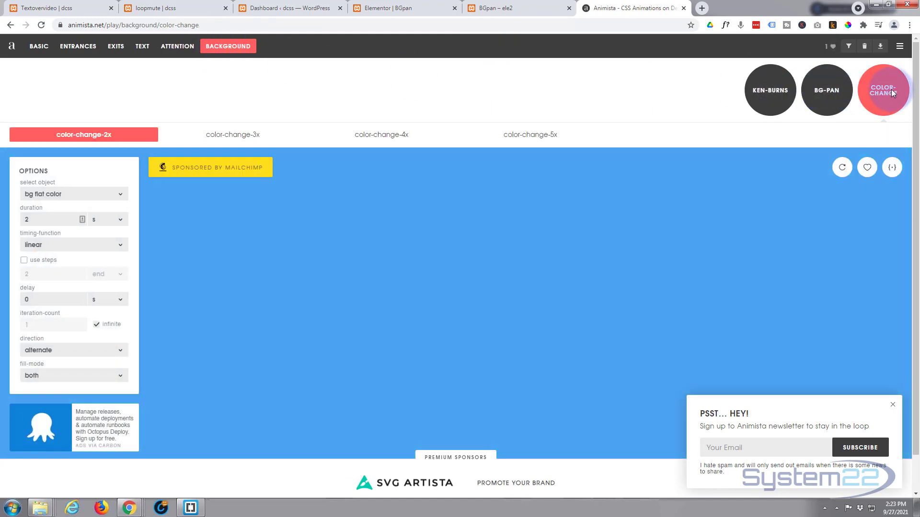
{"action": "left_click_drag", "start_coordinate": [648, 89], "coordinate": [226, 96]}
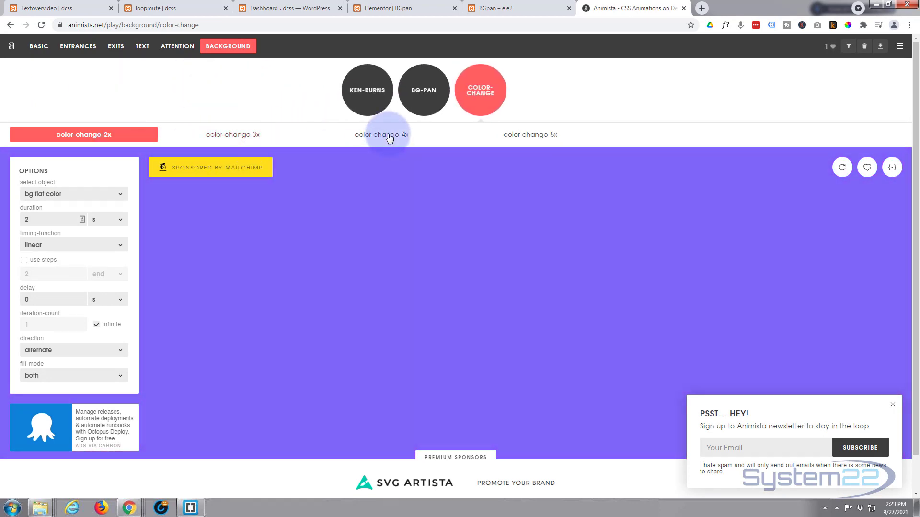
{"action": "left_click", "coordinate": [548, 138]}
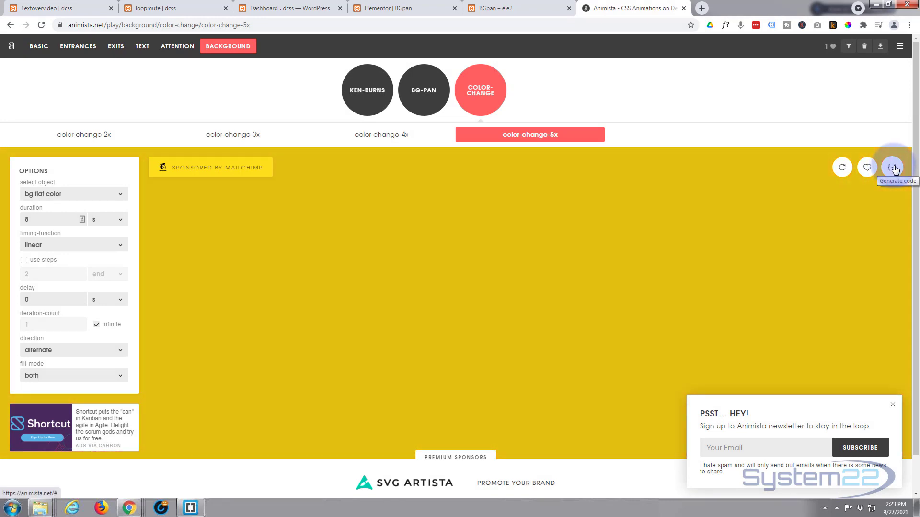
{"action": "left_click", "coordinate": [894, 168]}
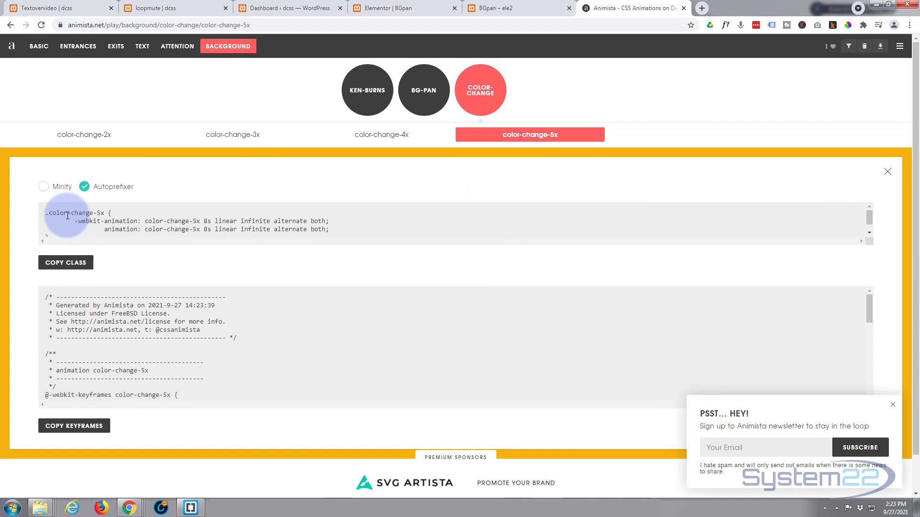
{"action": "left_click", "coordinate": [62, 263]}
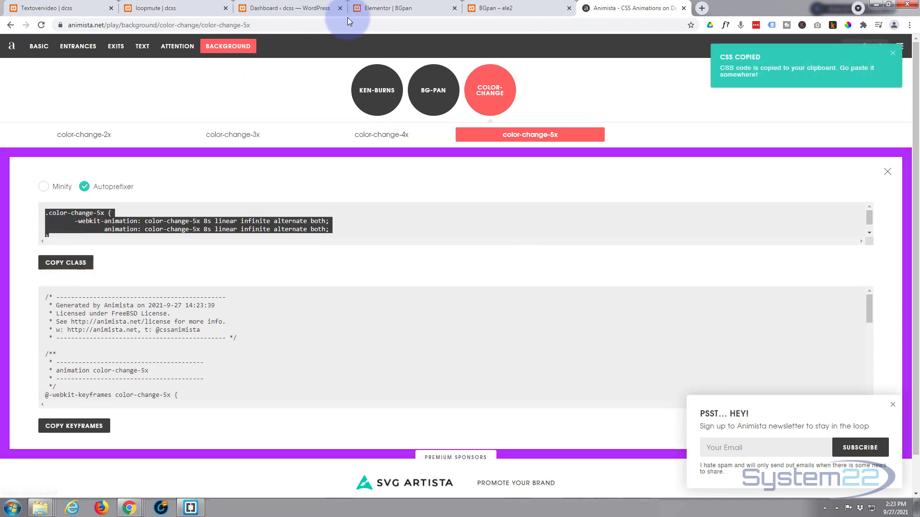
{"action": "left_click", "coordinate": [403, 10]}
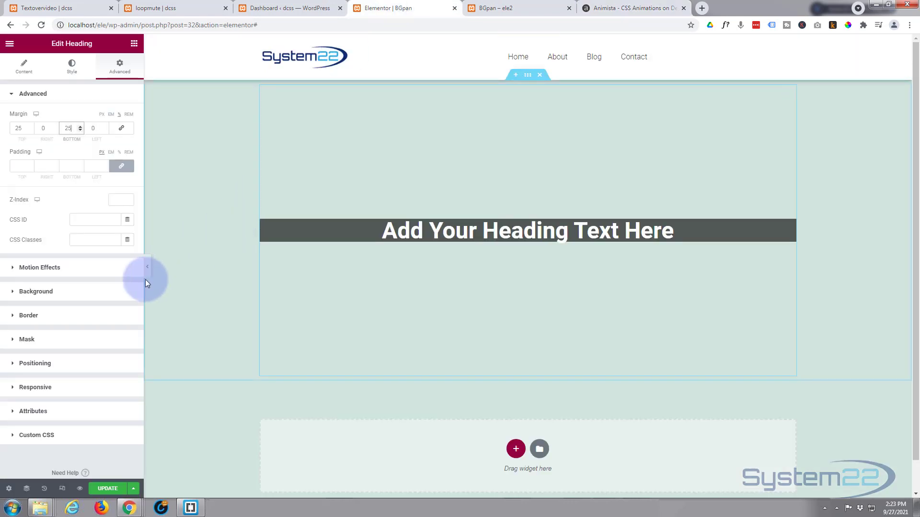
Step: Paste the .color-change-5x class rule into the heading's Custom CSS box
{"action": "scroll", "coordinate": [91, 325], "scroll_direction": "down", "scroll_amount": 1}
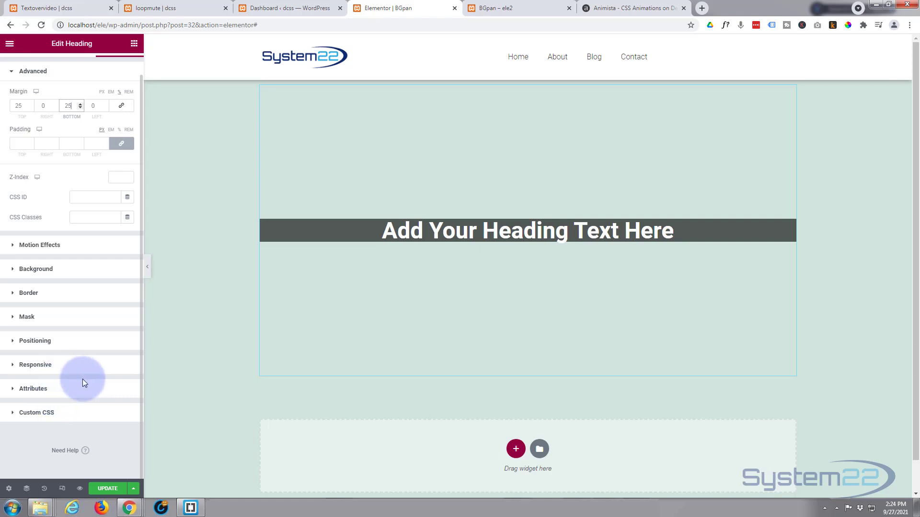
{"action": "left_click", "coordinate": [15, 415]}
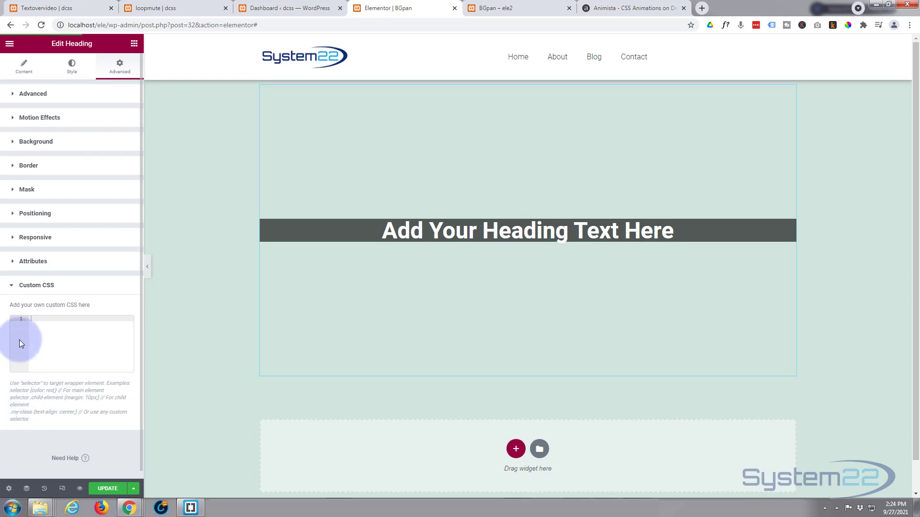
{"action": "left_click", "coordinate": [35, 317]}
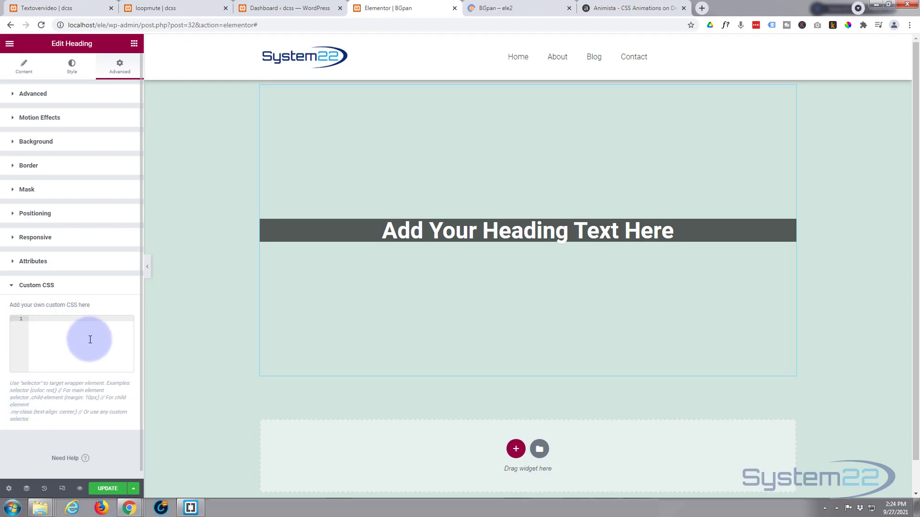
{"action": "key", "text": "ctrl+v"}
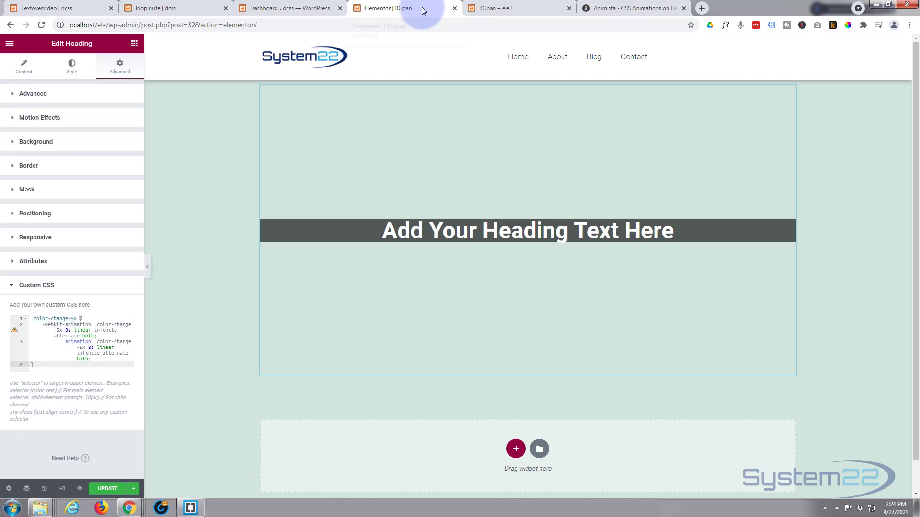
{"action": "left_click", "coordinate": [10, 46]}
Step: Exit to the WordPress dashboard and open the Customizer's Additional CSS editor, leaving it empty
{"action": "left_click", "coordinate": [66, 210]}
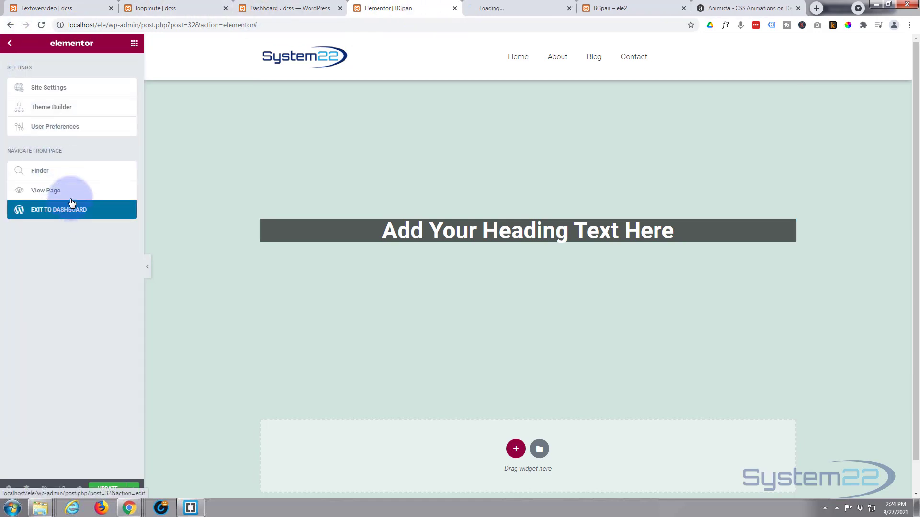
{"action": "left_click", "coordinate": [512, 9]}
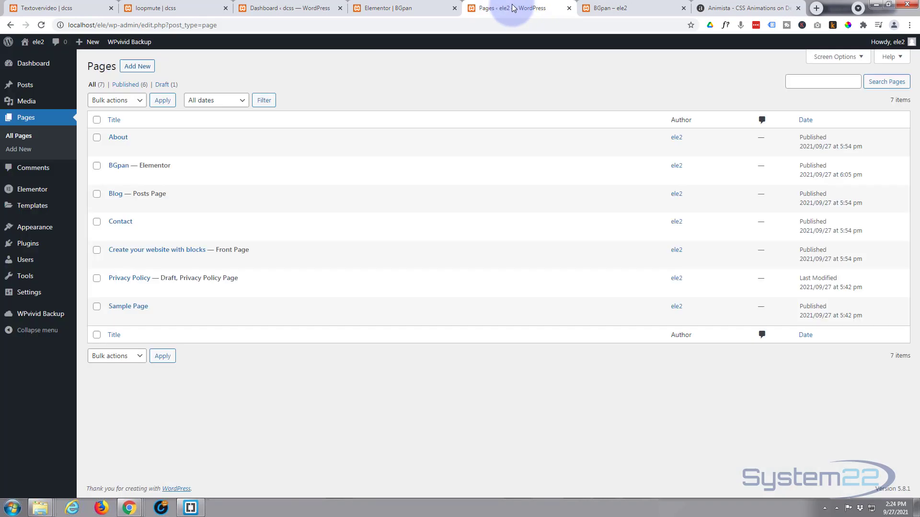
{"action": "mouse_move", "coordinate": [23, 234]}
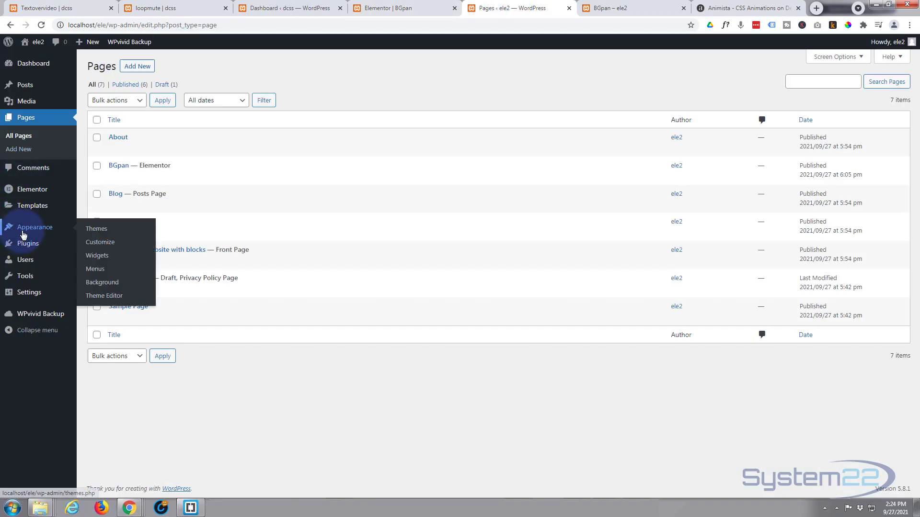
{"action": "left_click", "coordinate": [100, 243]}
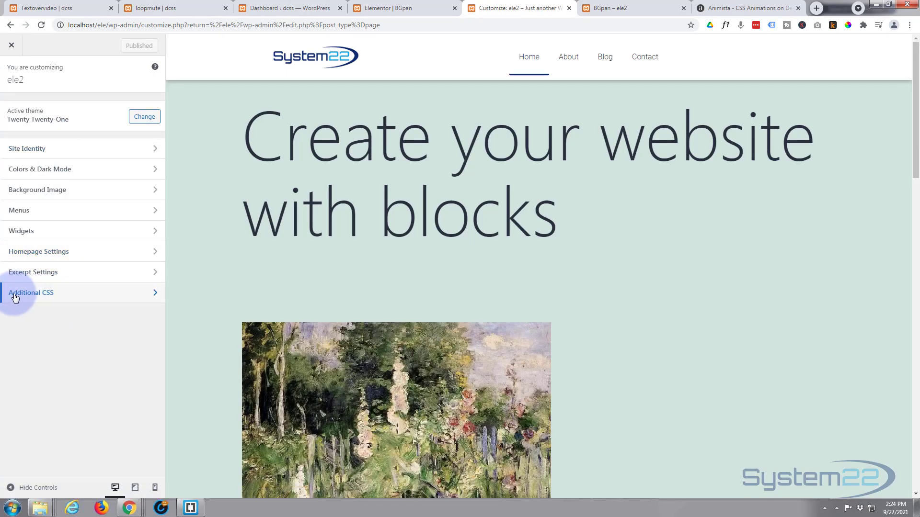
{"action": "left_click", "coordinate": [79, 300]}
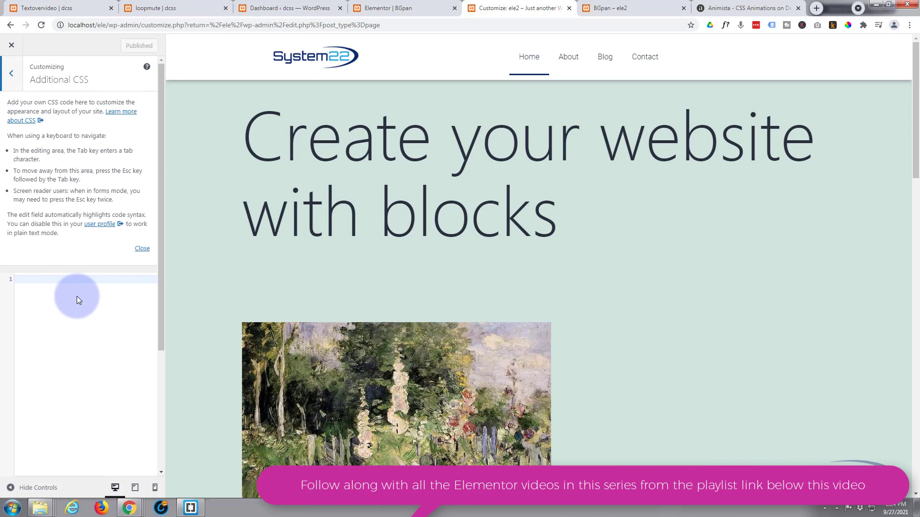
{"action": "left_click", "coordinate": [25, 279]}
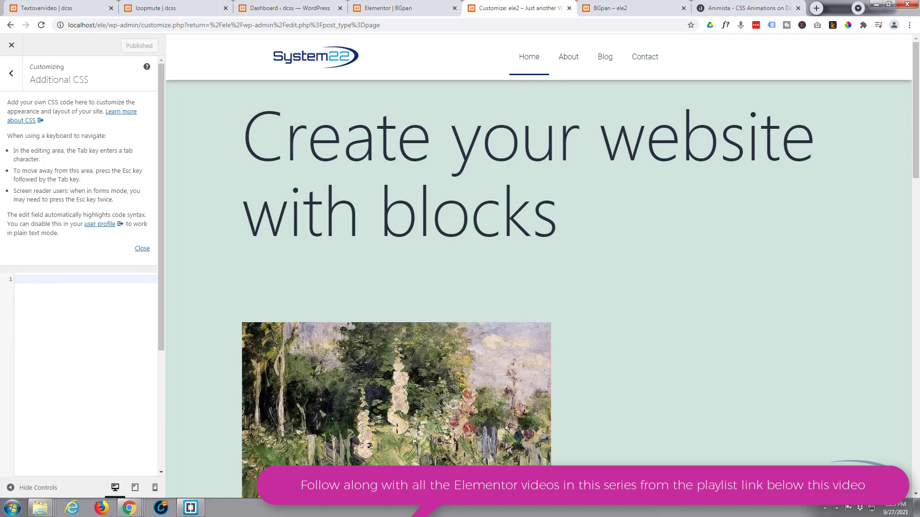
{"action": "left_click_drag", "start_coordinate": [410, 8], "coordinate": [541, 8]}
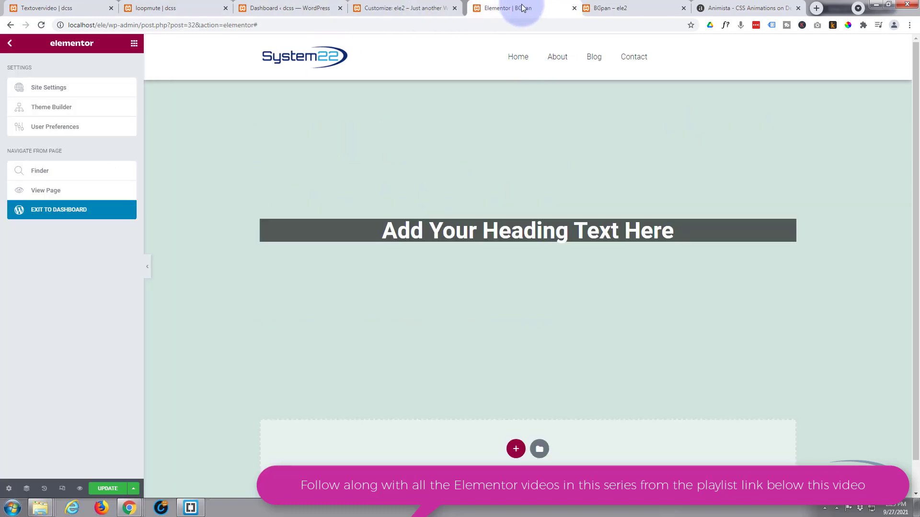
Step: Select the section surrounding the heading and open its Custom CSS editor
{"action": "left_click", "coordinate": [10, 46]}
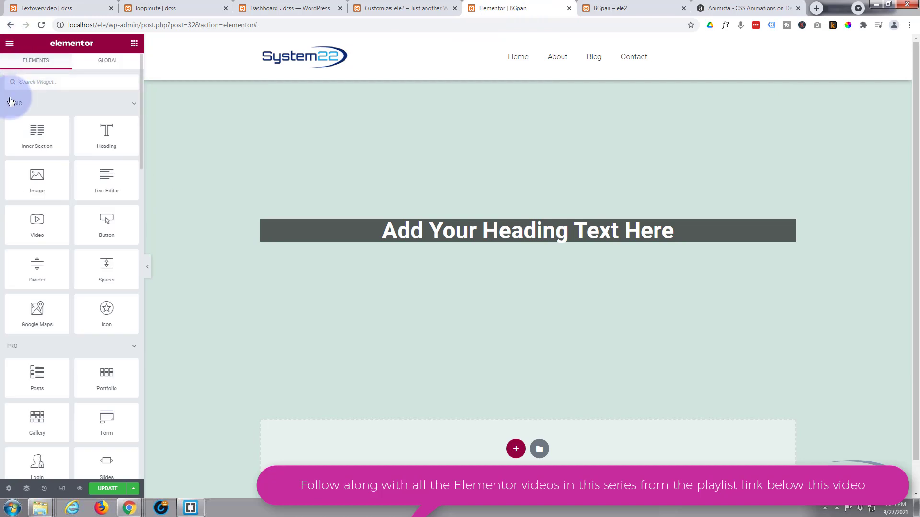
{"action": "left_click", "coordinate": [528, 75]}
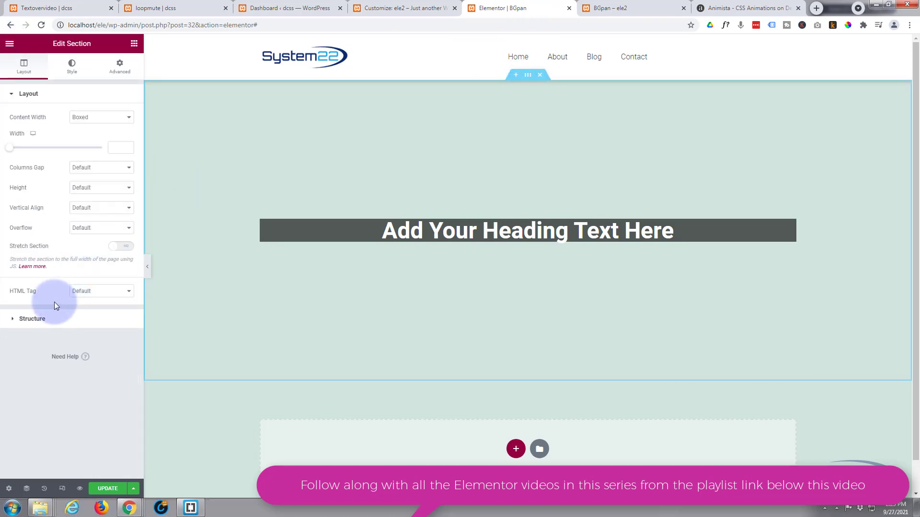
{"action": "left_click", "coordinate": [119, 67]}
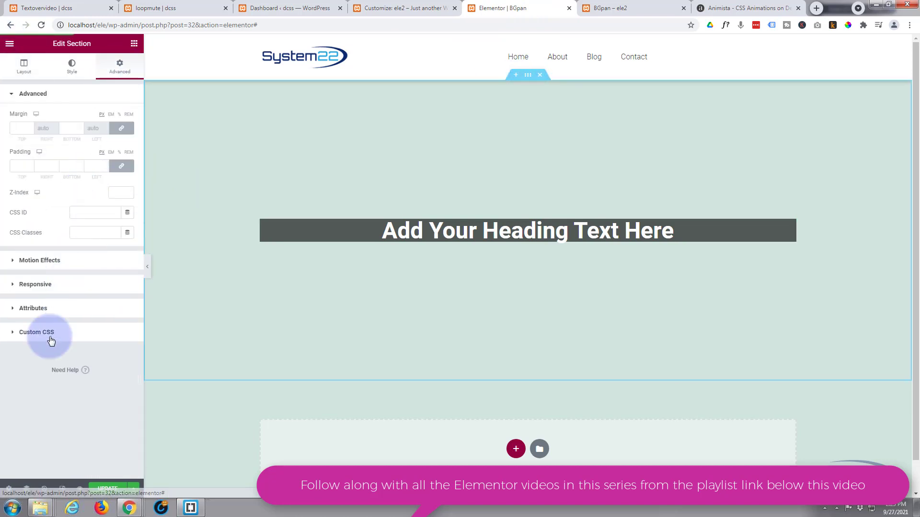
{"action": "left_click", "coordinate": [22, 335]}
{"action": "left_click", "coordinate": [33, 250]}
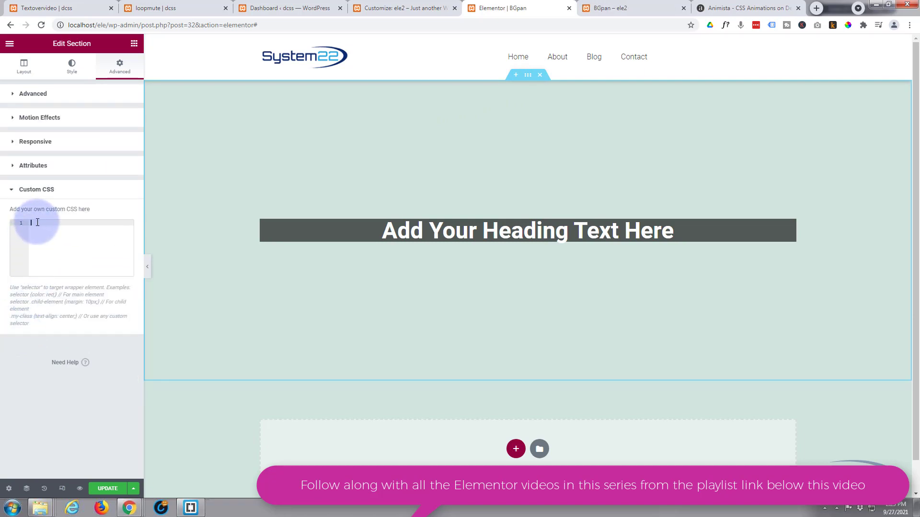
Step: Paste the class rule into the section's Custom CSS and copy Animista's color-change-5x keyframes
{"action": "key", "text": "ctrl+v"}
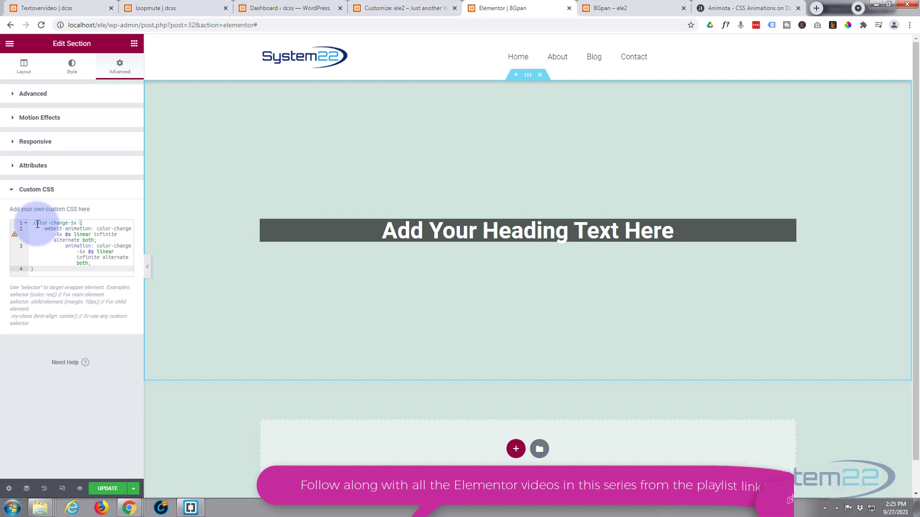
{"action": "left_click", "coordinate": [761, 7]}
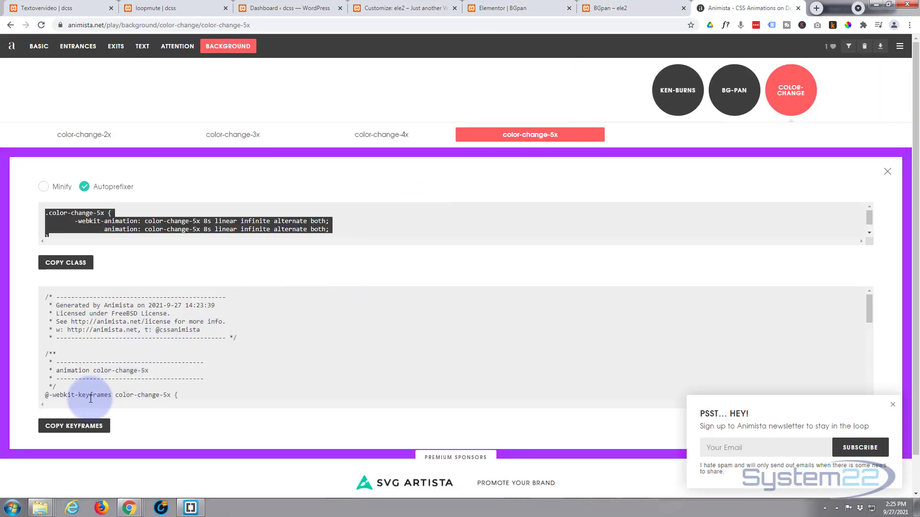
{"action": "scroll", "coordinate": [123, 339], "scroll_direction": "down", "scroll_amount": 8}
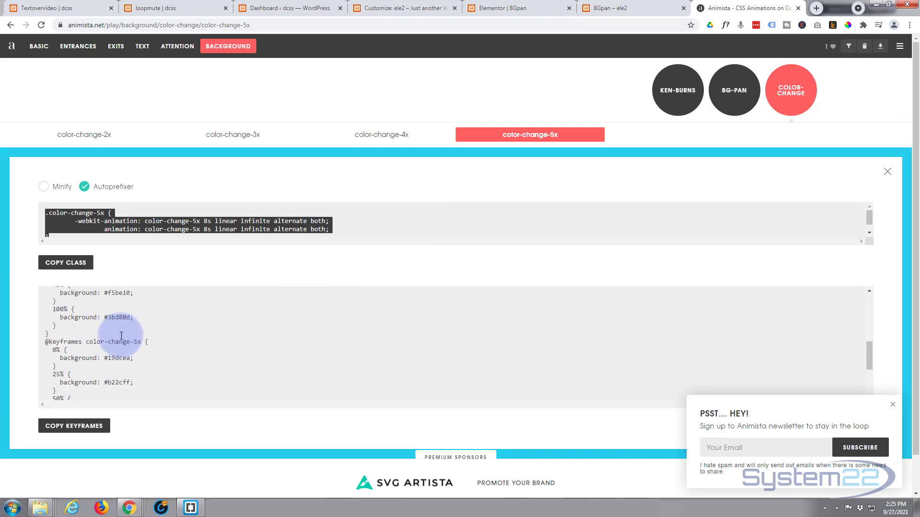
{"action": "left_click", "coordinate": [65, 428]}
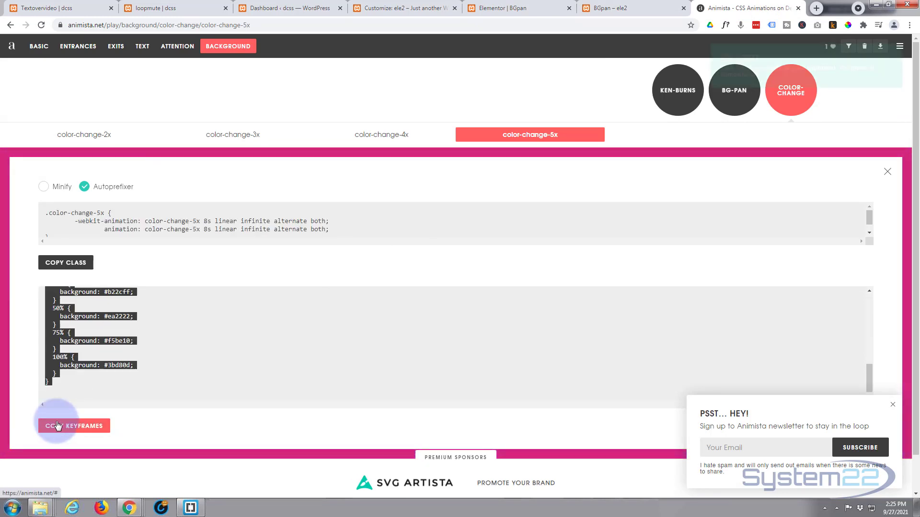
Step: Paste the five-colour color-change-5x keyframes below the class rule in the section's Custom CSS
{"action": "left_click", "coordinate": [627, 8]}
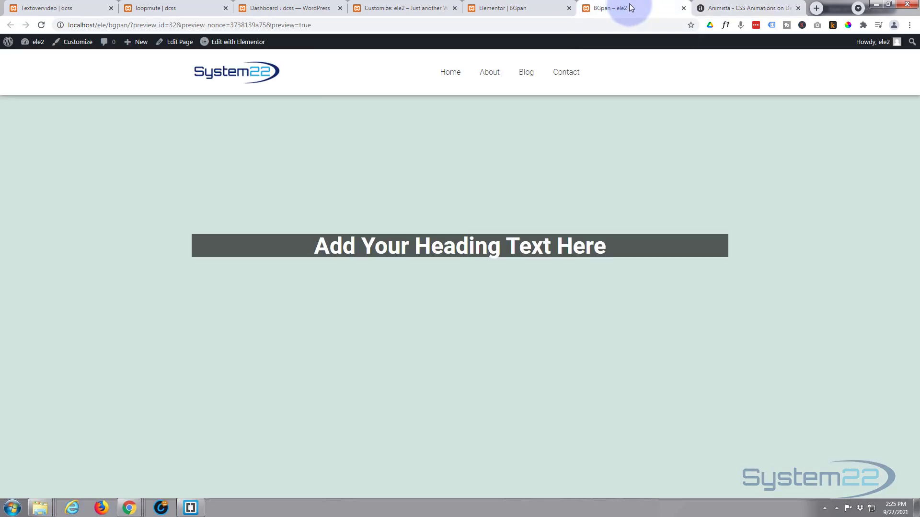
{"action": "left_click", "coordinate": [530, 8]}
{"action": "left_click", "coordinate": [47, 269]}
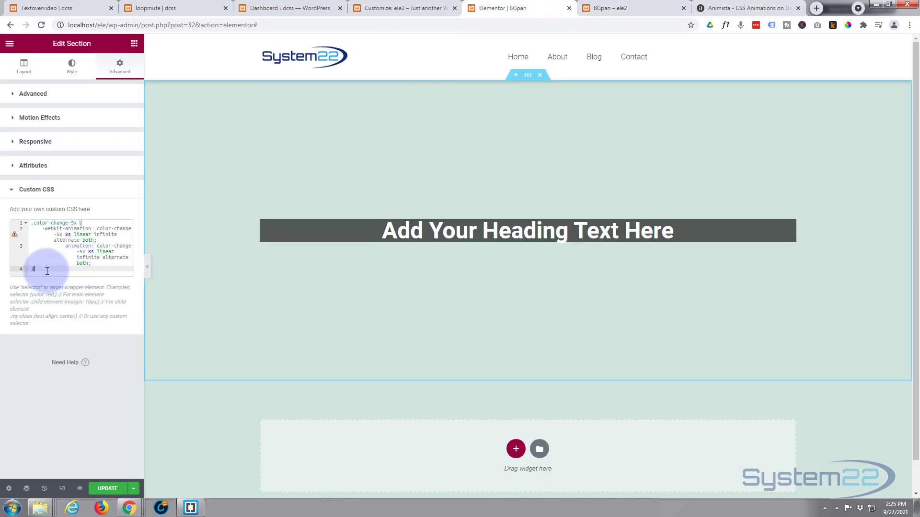
{"action": "key", "text": "Return"}
{"action": "key", "text": "Return"}
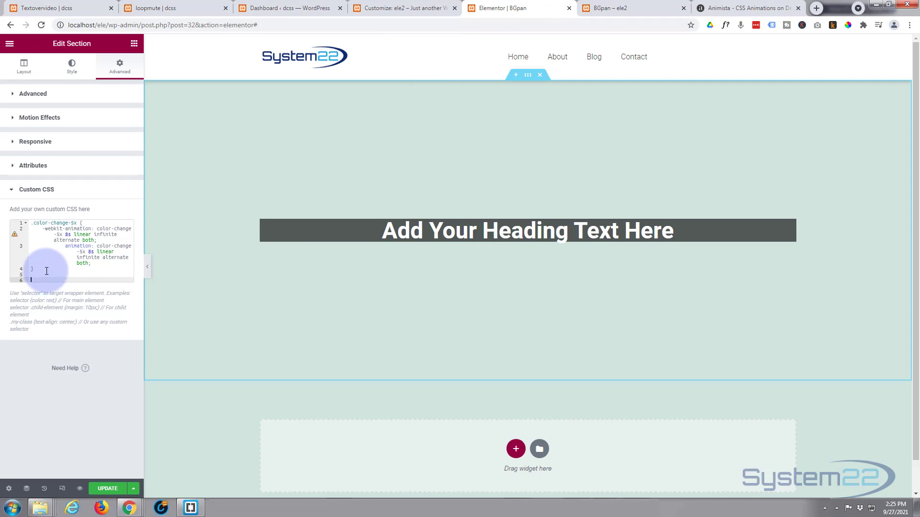
{"action": "key", "text": "ctrl+v"}
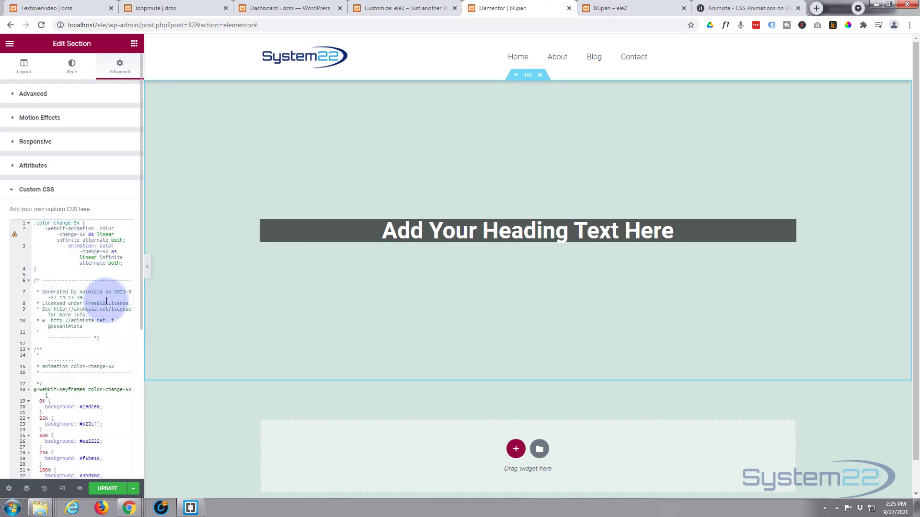
{"action": "scroll", "coordinate": [104, 307], "scroll_direction": "down", "scroll_amount": 1}
{"action": "scroll", "coordinate": [104, 307], "scroll_direction": "down", "scroll_amount": 2}
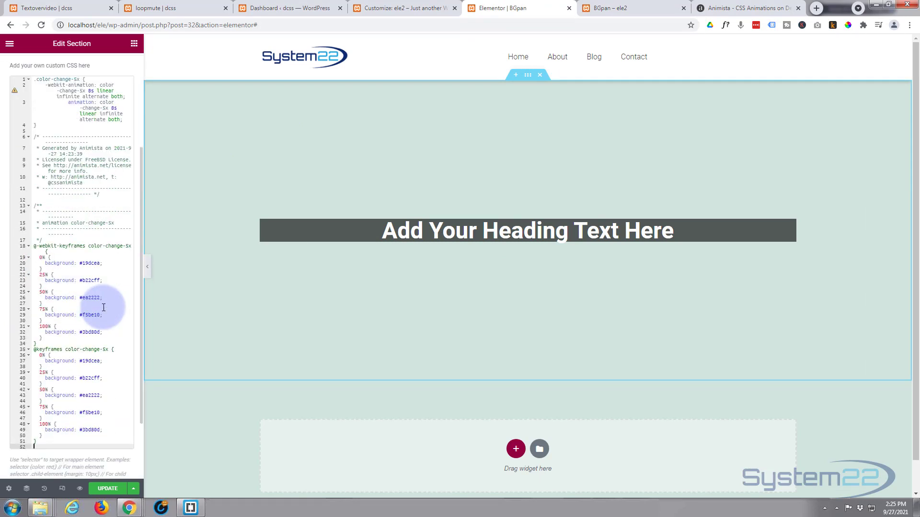
{"action": "scroll", "coordinate": [104, 307], "scroll_direction": "up", "scroll_amount": 3}
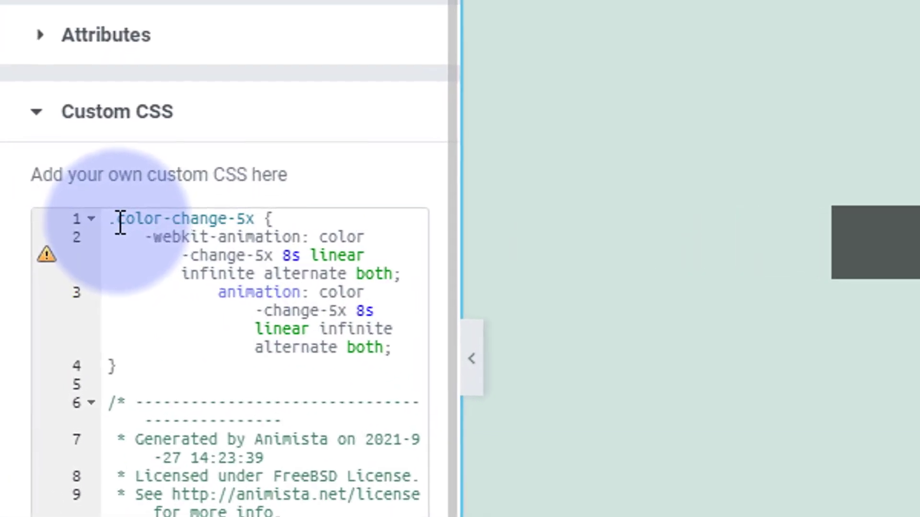
Step: Copy the class name color-change-5x and paste it into the section's CSS Classes field
{"action": "left_click_drag", "start_coordinate": [36, 223], "coordinate": [61, 222]}
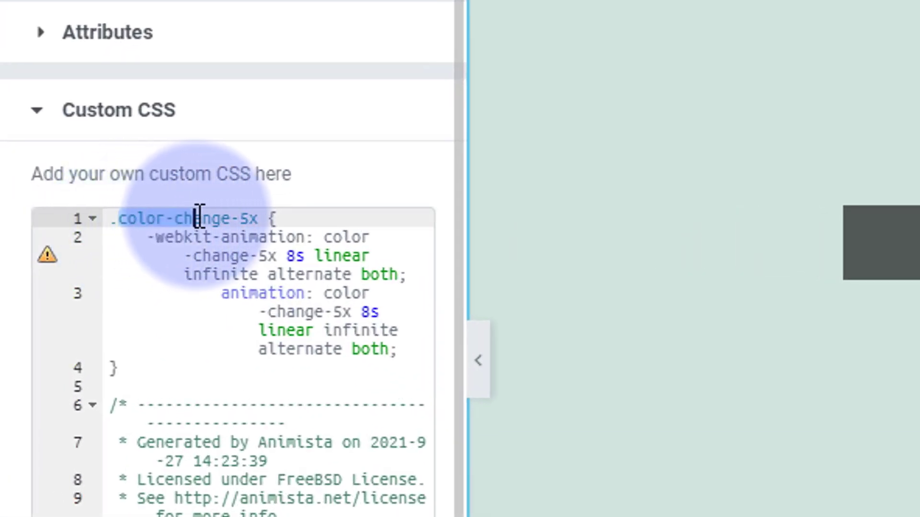
{"action": "left_click_drag", "start_coordinate": [199, 218], "coordinate": [259, 218]}
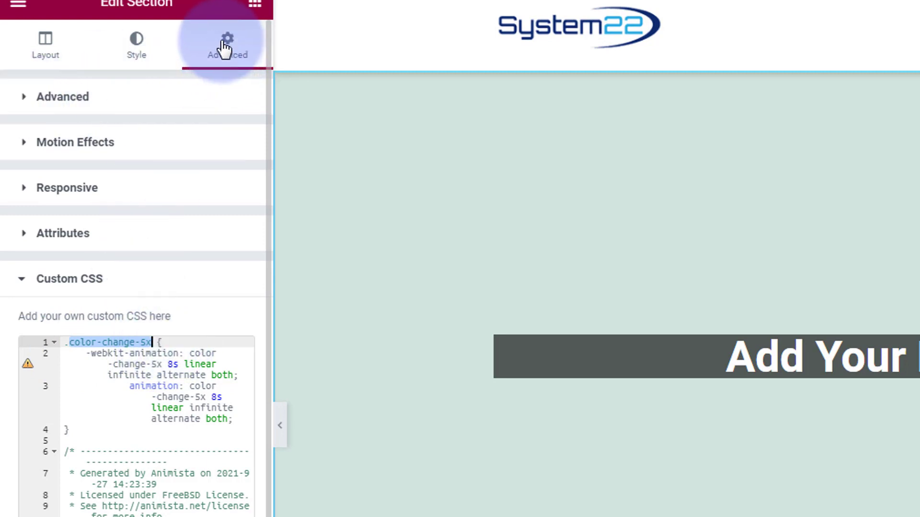
{"action": "left_click", "coordinate": [28, 99]}
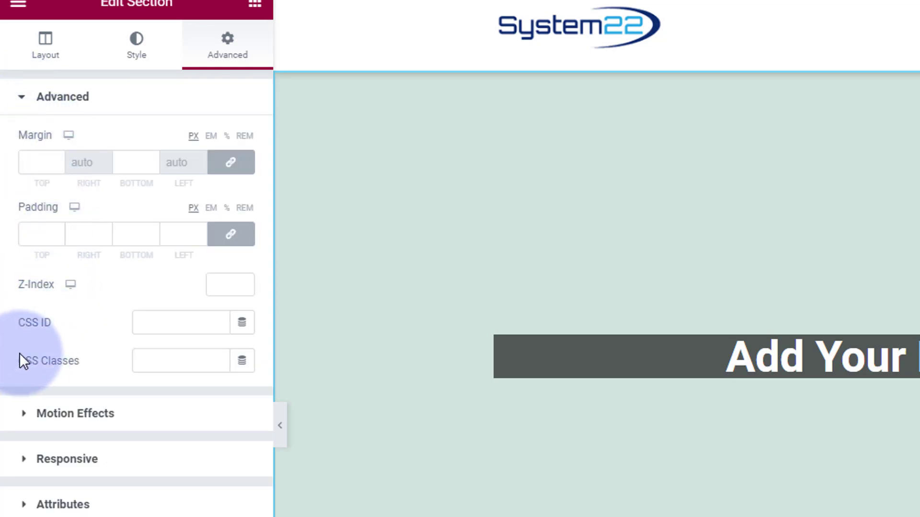
{"action": "left_click", "coordinate": [142, 360]}
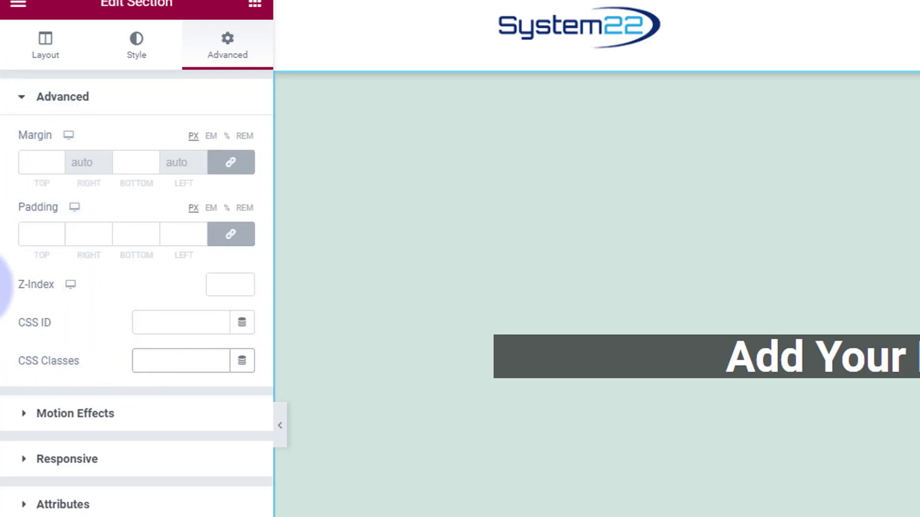
{"action": "key", "text": "ctrl+v"}
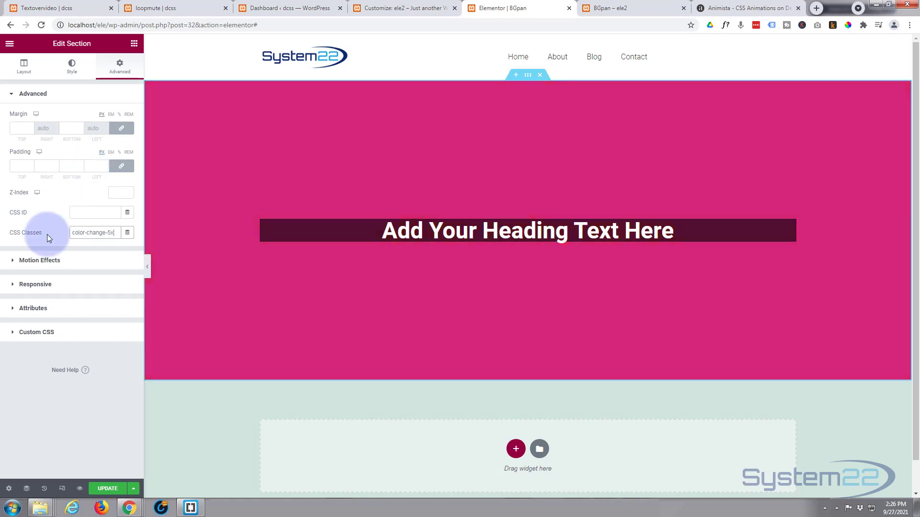
Step: Glance at the site's Additional CSS in the Customizer, then return to the Elementor editor
{"action": "left_click", "coordinate": [13, 333]}
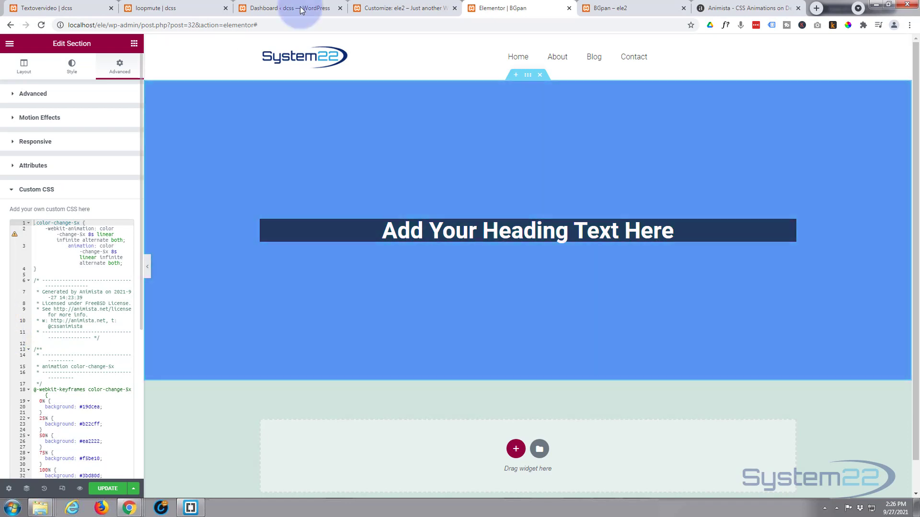
{"action": "left_click", "coordinate": [385, 9]}
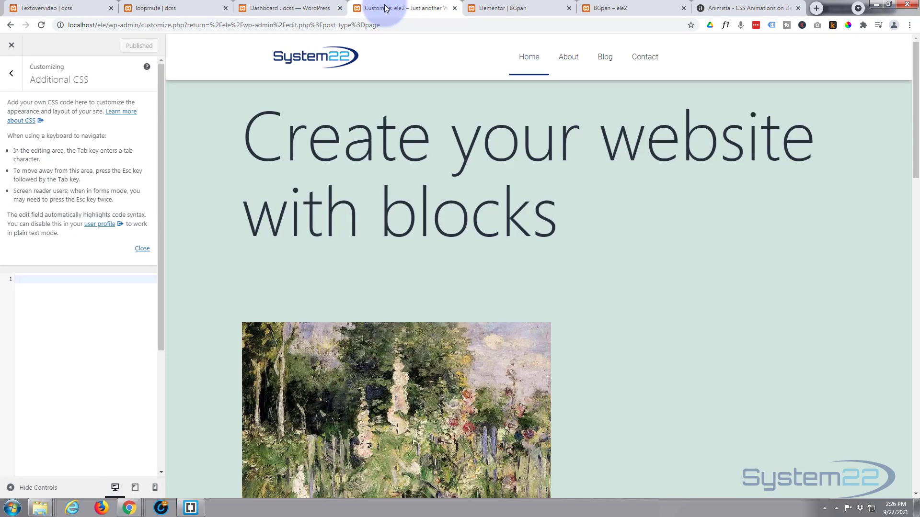
{"action": "left_click", "coordinate": [22, 279]}
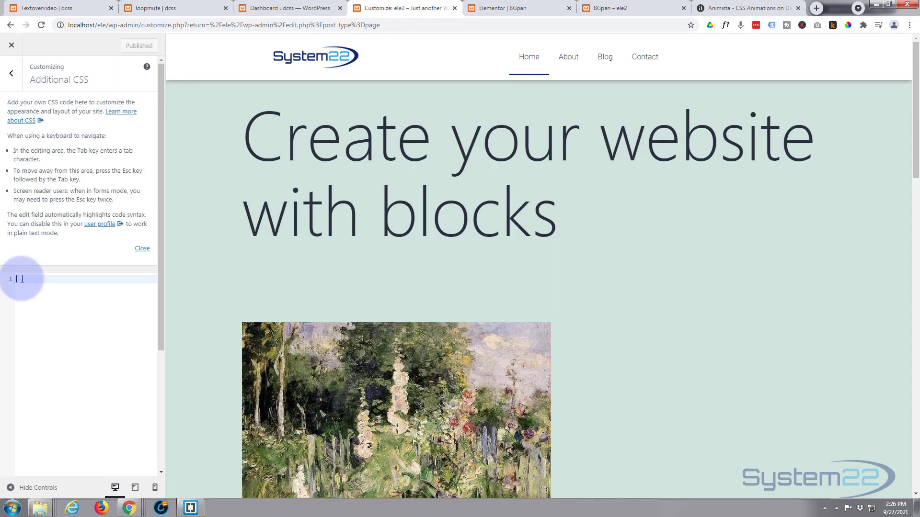
{"action": "left_click", "coordinate": [527, 9]}
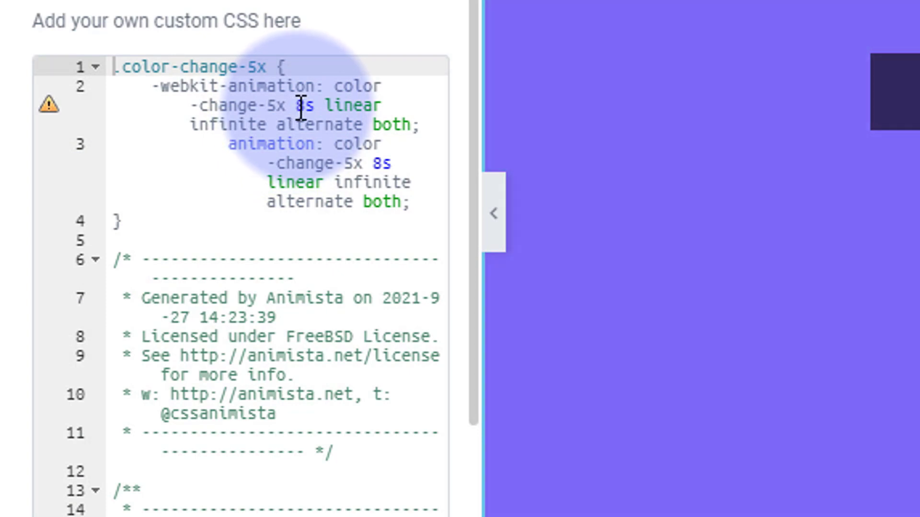
Step: Change the -webkit-animation and animation durations on lines 2 and 3 from 8s to 15s
{"action": "left_click_drag", "start_coordinate": [297, 105], "coordinate": [305, 105]}
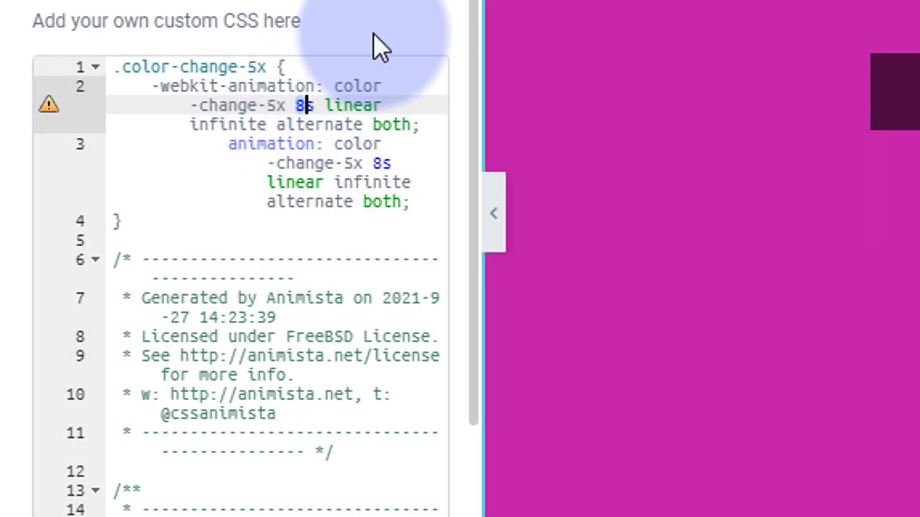
{"action": "type", "text": "15"}
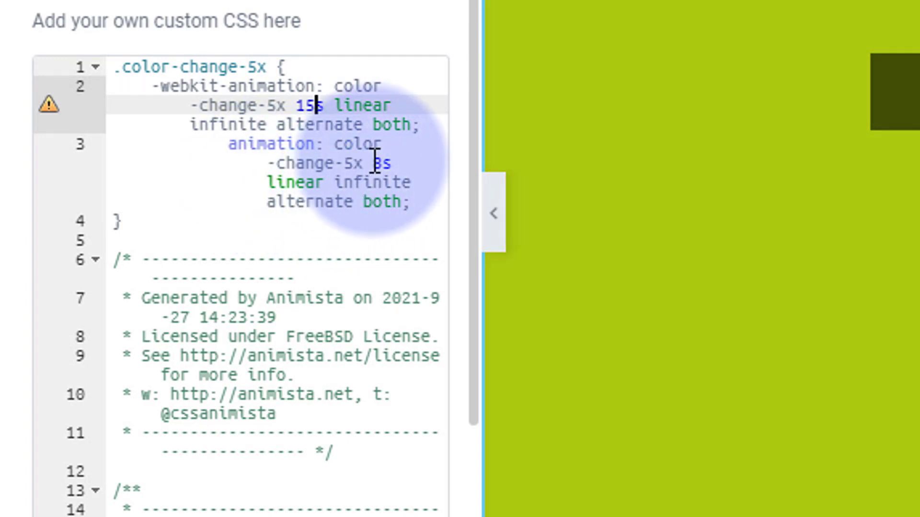
{"action": "left_click_drag", "start_coordinate": [373, 163], "coordinate": [381, 161]}
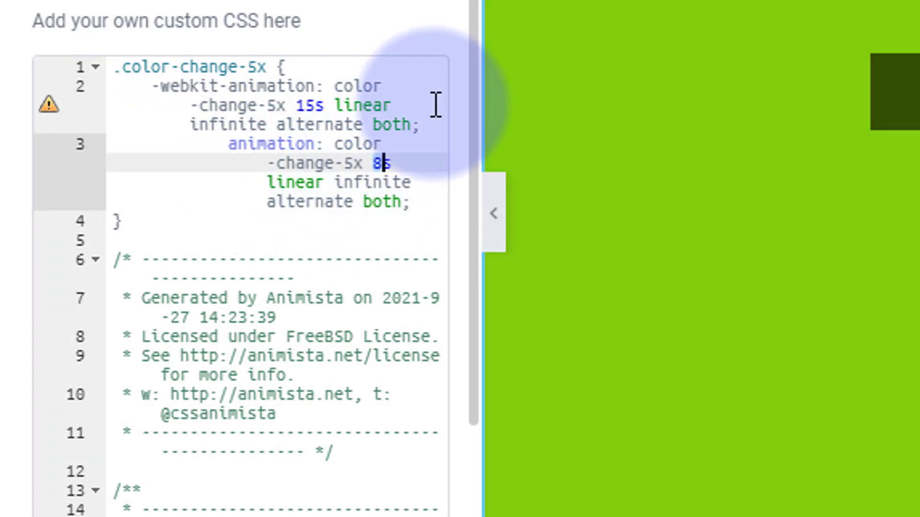
{"action": "type", "text": "15"}
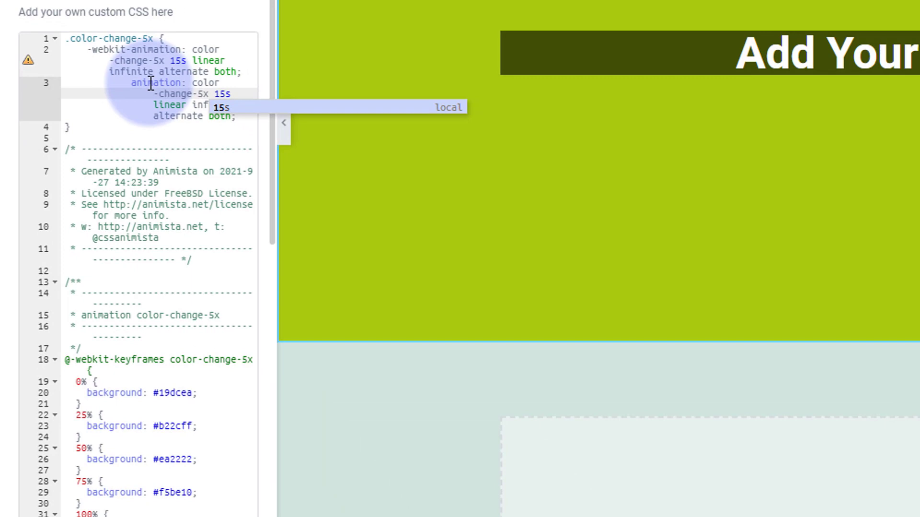
{"action": "left_click", "coordinate": [89, 123]}
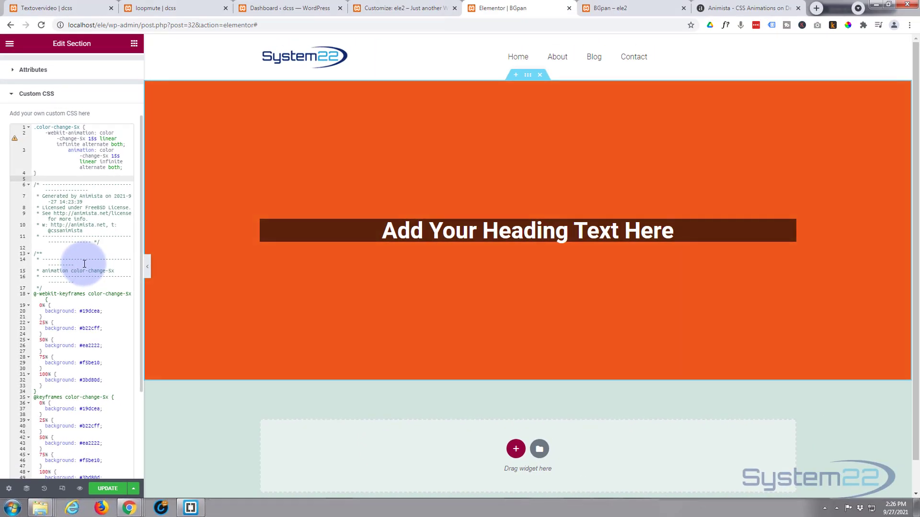
Step: Eyedrop the System22 logo's dark blue with ColorPick and copy its hex value 0D2B6F
{"action": "scroll", "coordinate": [85, 264], "scroll_direction": "down", "scroll_amount": 2}
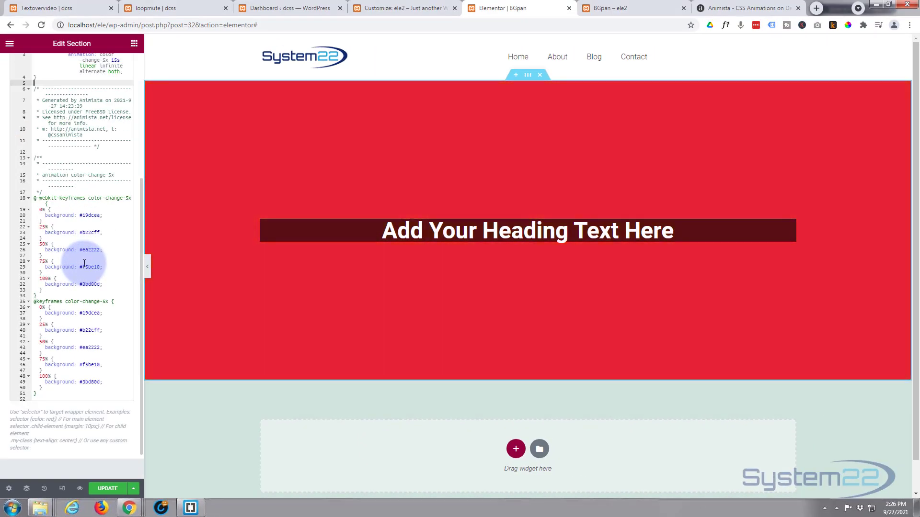
{"action": "left_click_drag", "start_coordinate": [34, 200], "coordinate": [59, 200]}
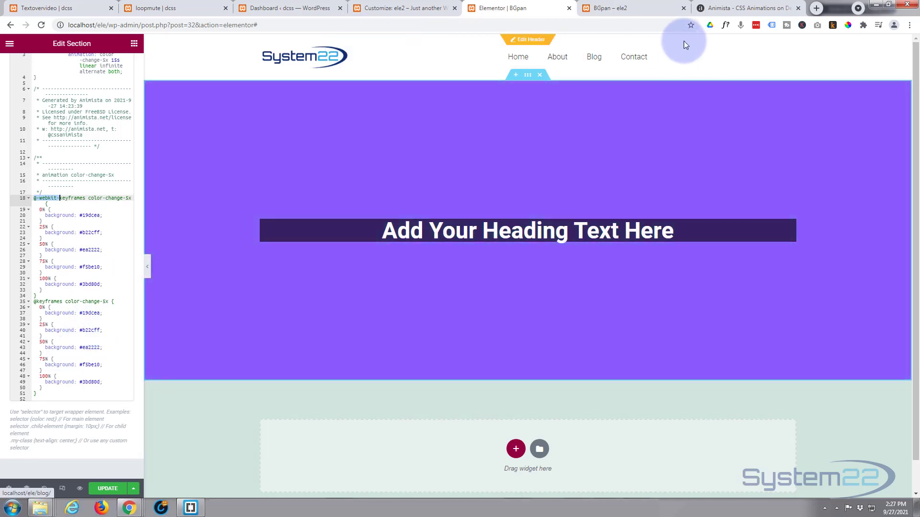
{"action": "left_click", "coordinate": [849, 24]}
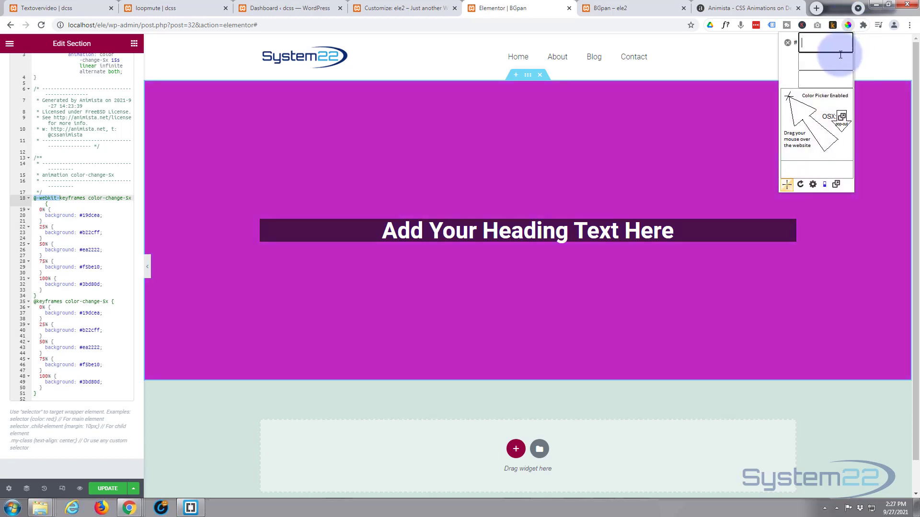
{"action": "left_click", "coordinate": [346, 57]}
{"action": "right_click", "coordinate": [377, 74]}
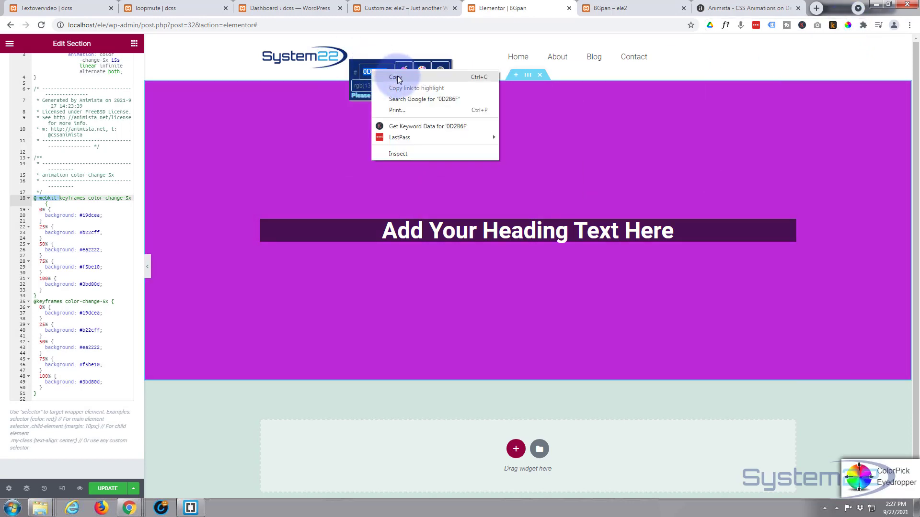
{"action": "left_click", "coordinate": [396, 77]}
{"action": "left_click", "coordinate": [442, 69]}
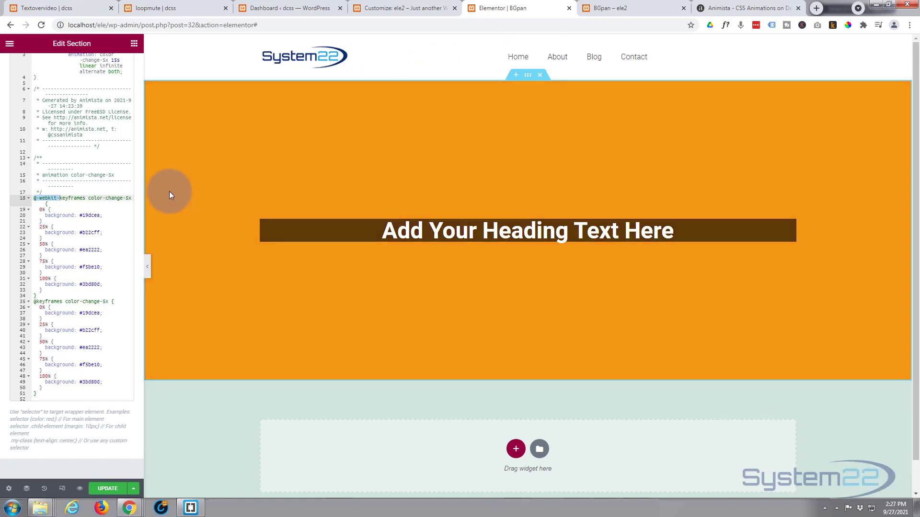
Step: Replace #19dcea with #0D2B6F at the 0% stop on lines 20 and 37
{"action": "left_click", "coordinate": [89, 215]}
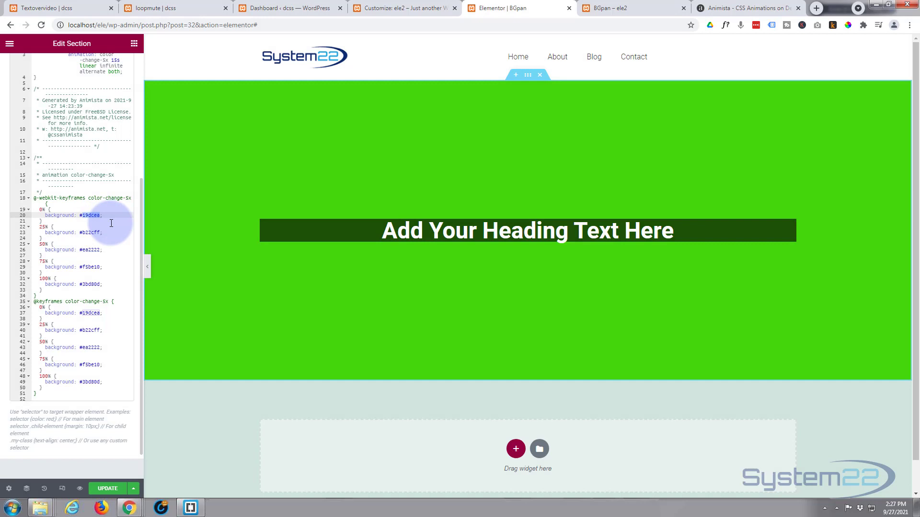
{"action": "left_click_drag", "start_coordinate": [111, 223], "coordinate": [124, 227]}
{"action": "key", "text": "ctrl+v"}
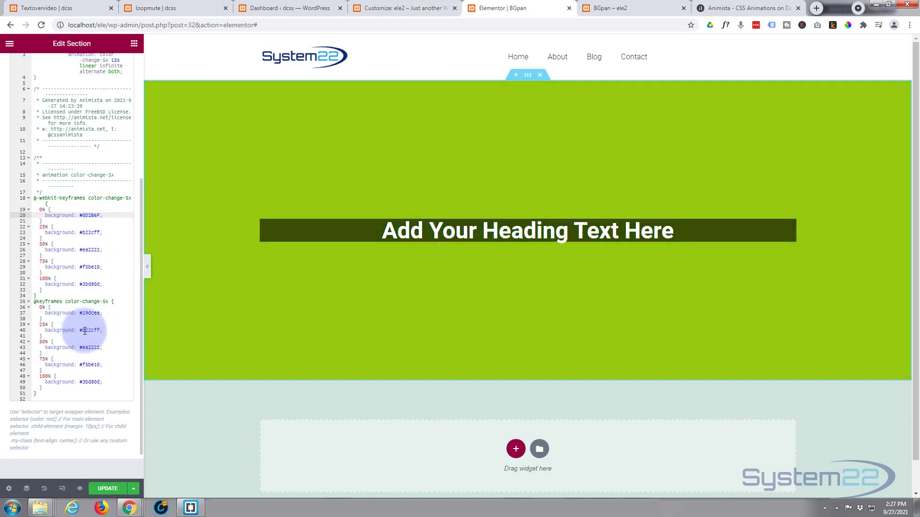
{"action": "double_click", "coordinate": [85, 313]}
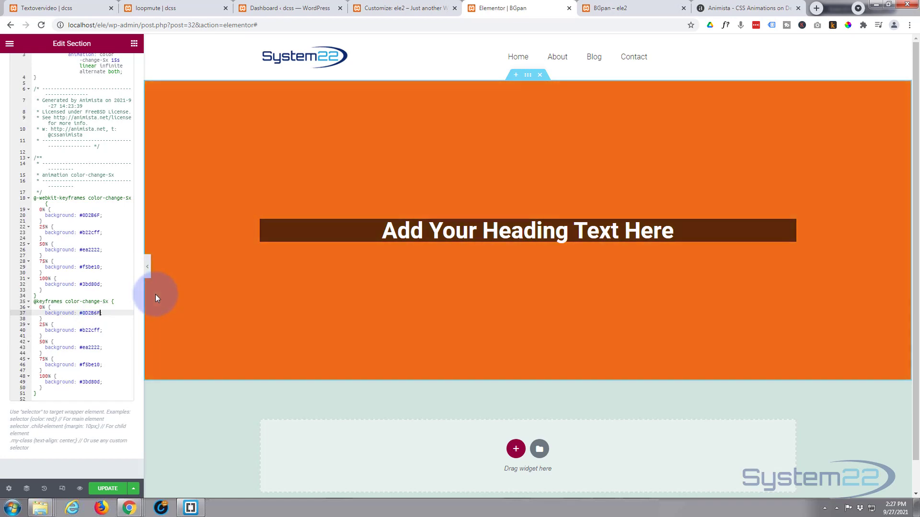
{"action": "key", "text": "ctrl+v"}
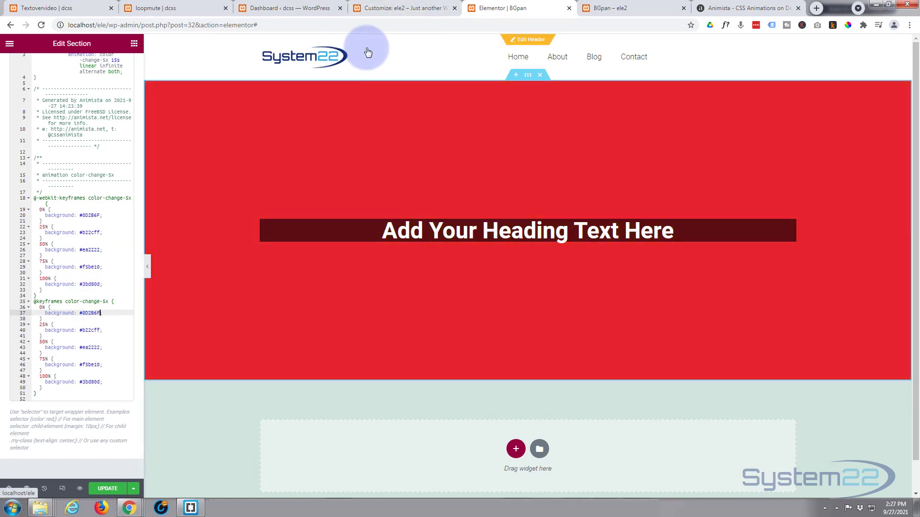
Step: Eyedrop the System22 logo's light blue with ColorPick and copy its hex value 1DA6E0
{"action": "left_click", "coordinate": [847, 27]}
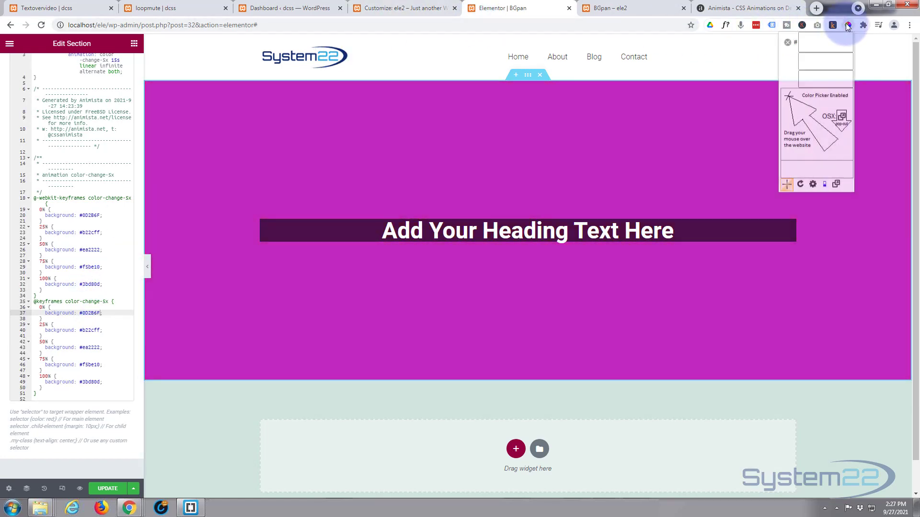
{"action": "left_click", "coordinate": [339, 56]}
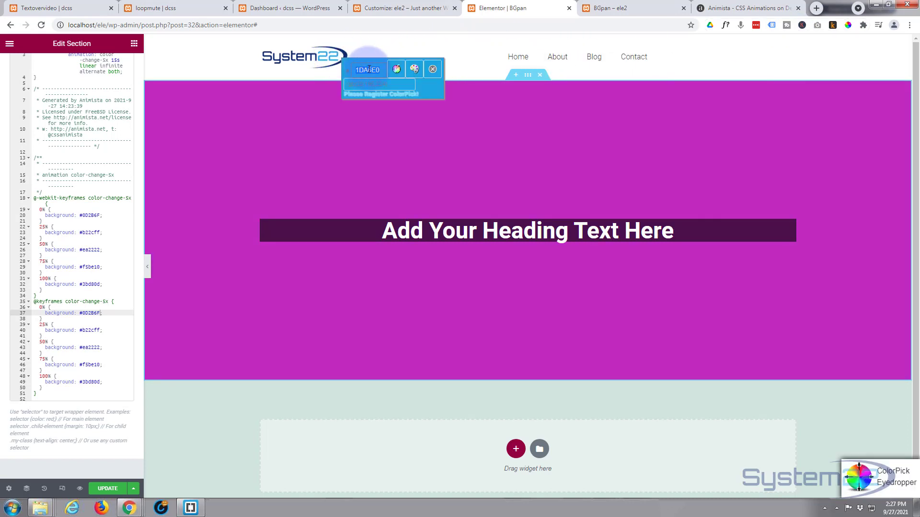
{"action": "right_click", "coordinate": [369, 69]}
{"action": "left_click", "coordinate": [384, 75]}
{"action": "left_click", "coordinate": [434, 68]}
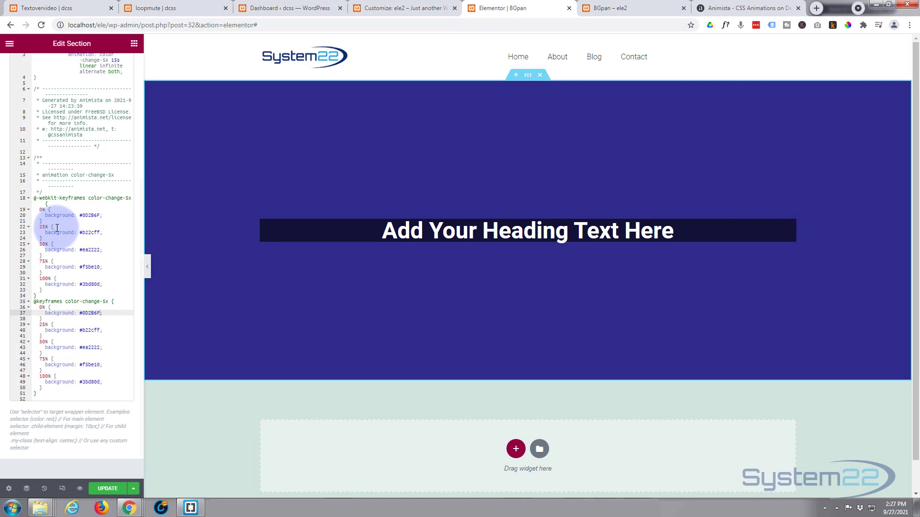
Step: Replace #b22cff with #1DA6E0 at the 25% stop on lines 23 and 40
{"action": "left_click", "coordinate": [89, 232]}
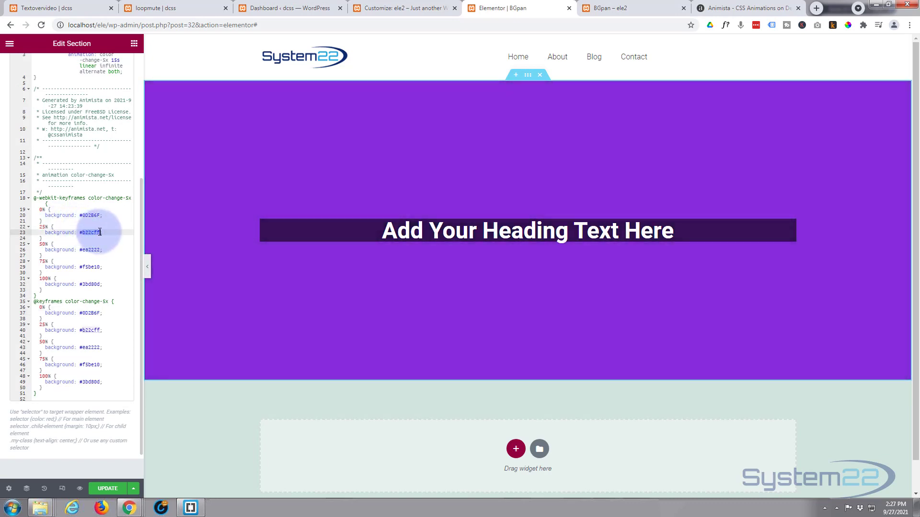
{"action": "key", "text": "ctrl+v"}
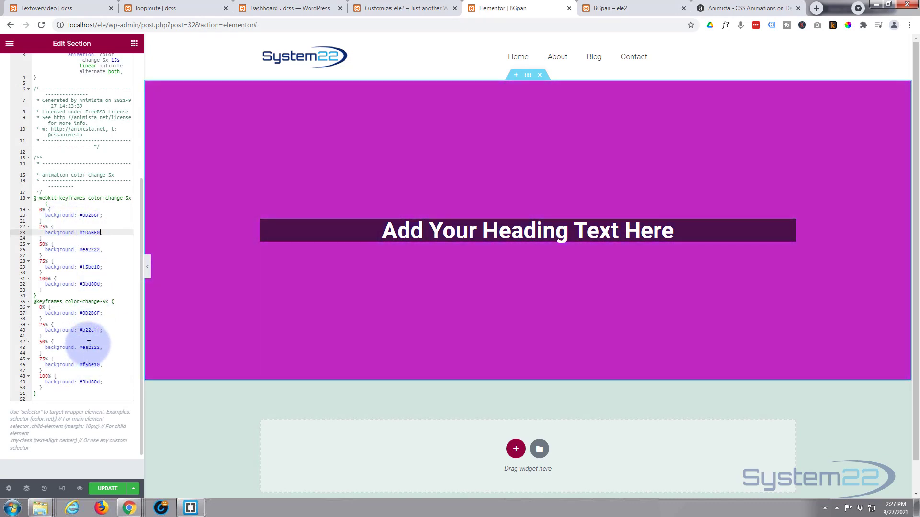
{"action": "left_click_drag", "start_coordinate": [79, 330], "coordinate": [100, 331]}
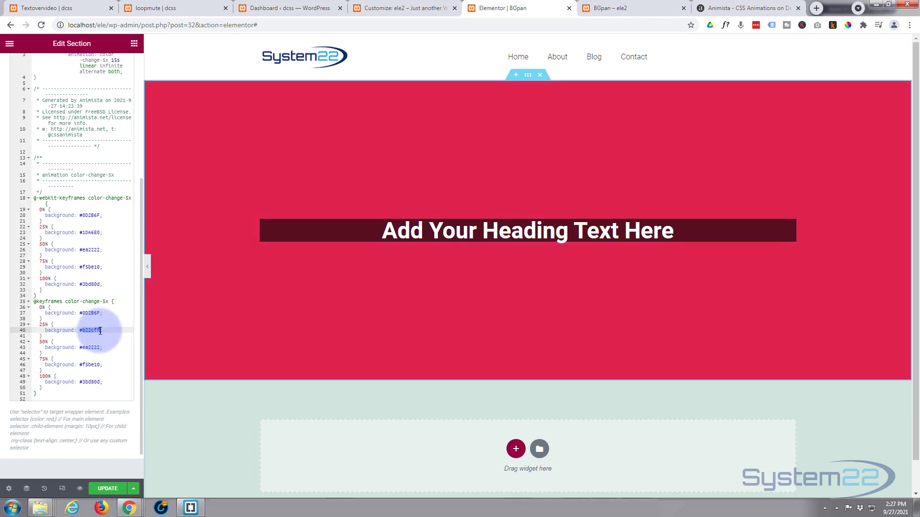
{"action": "key", "text": "ctrl+v"}
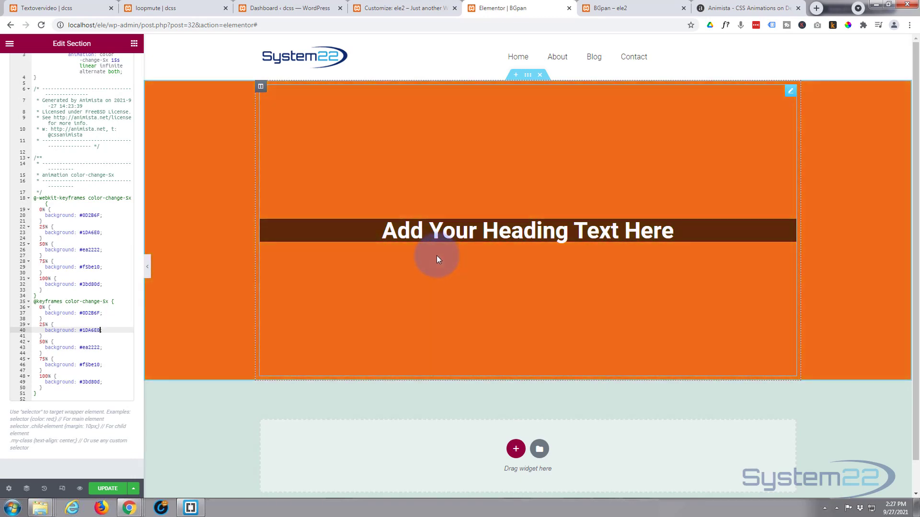
Step: Scroll the Custom CSS back to the top and switch to the BGpan – ele2 preview tab
{"action": "scroll", "coordinate": [62, 257], "scroll_direction": "up", "scroll_amount": 3}
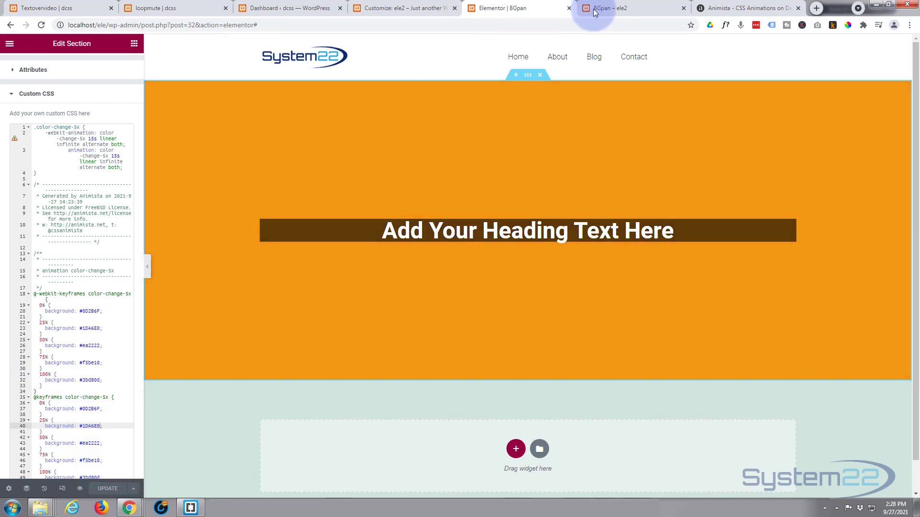
{"action": "left_click", "coordinate": [610, 9]}
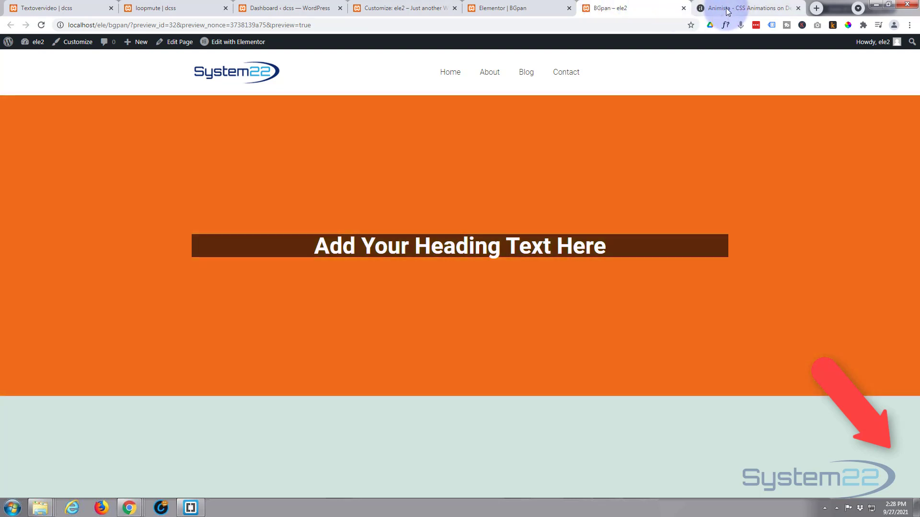
{"action": "left_click", "coordinate": [727, 10]}
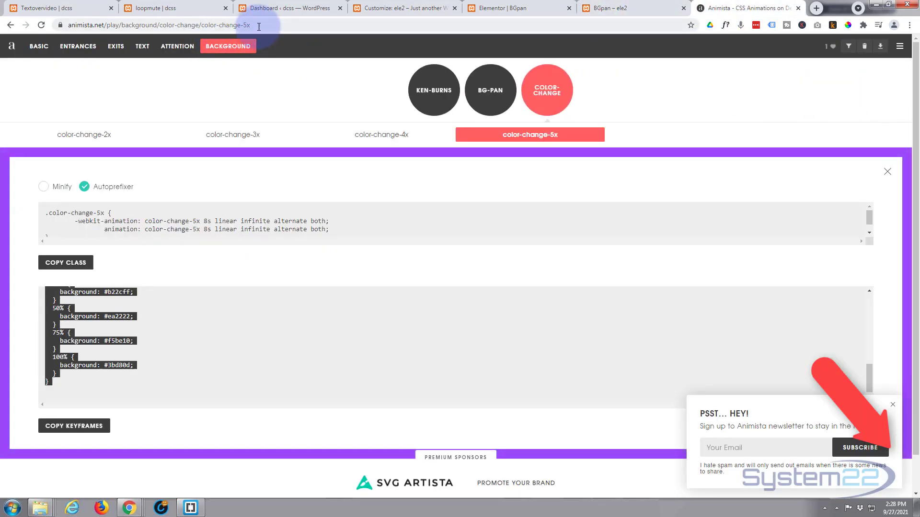
{"action": "left_click", "coordinate": [216, 25]}
{"action": "left_click_drag", "start_coordinate": [68, 25], "coordinate": [303, 25]}
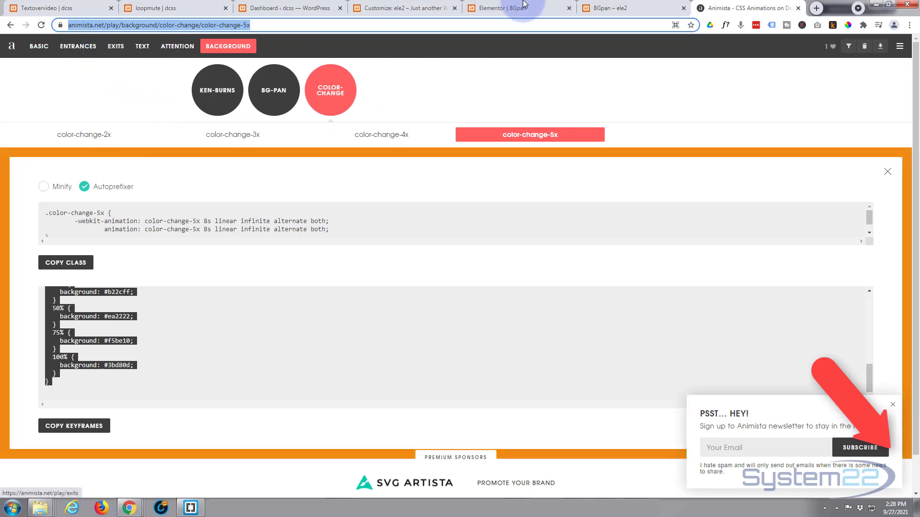
{"action": "left_click", "coordinate": [654, 8]}
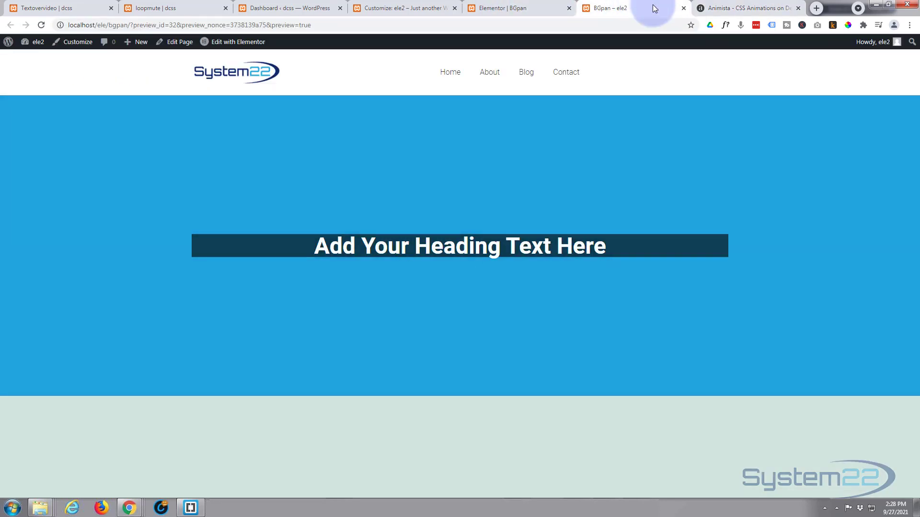